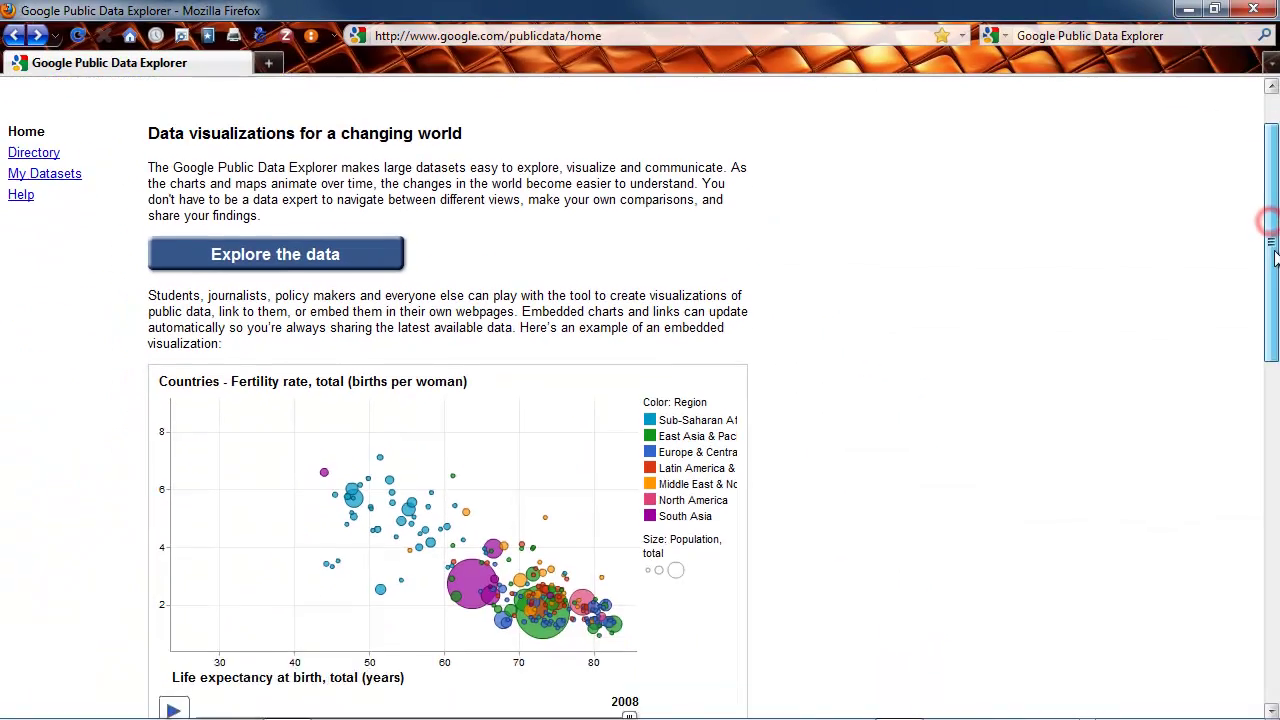
pyautogui.scroll(-2, 1275, 305)
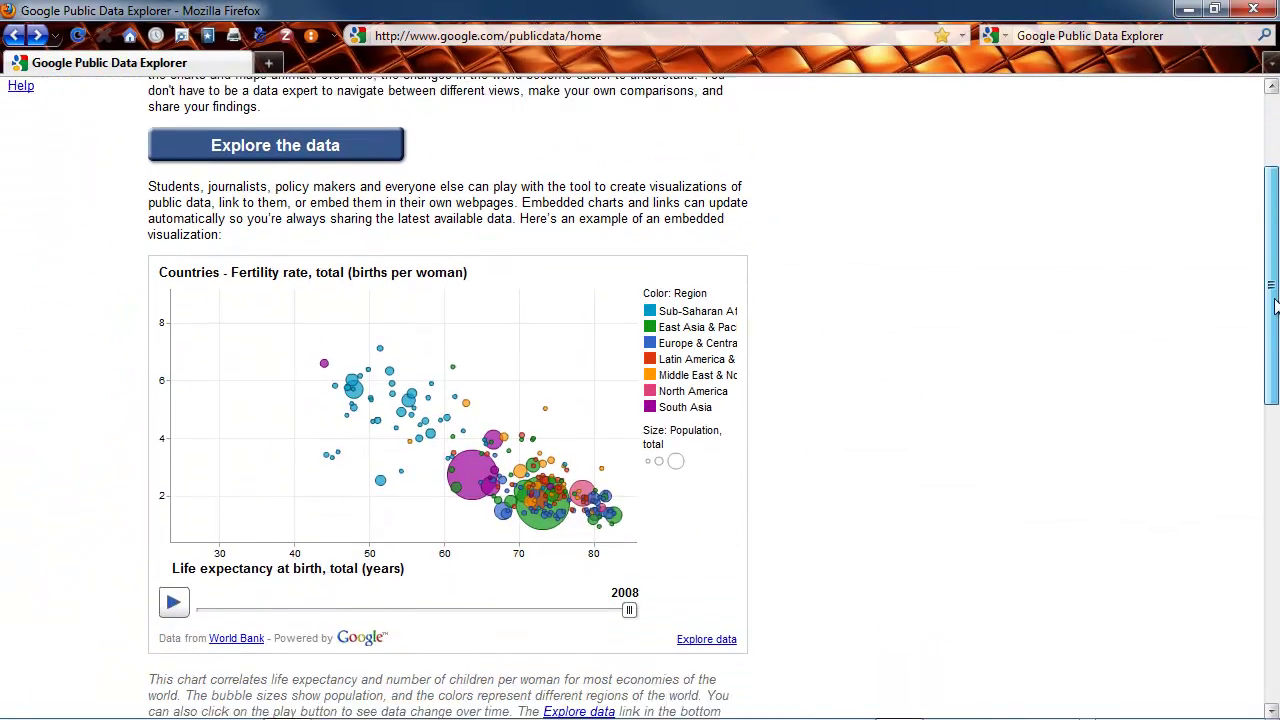
pyautogui.scroll(-2, 1275, 305)
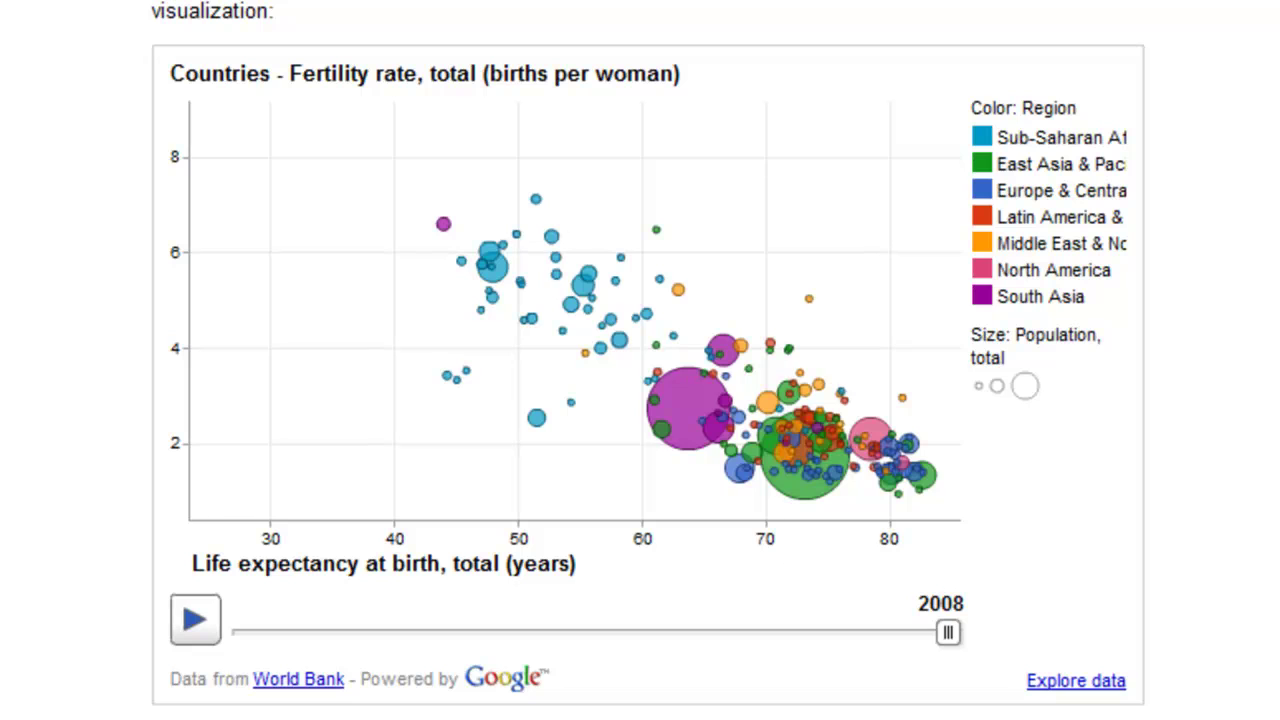
pyautogui.click(195, 622)
pyautogui.moveTo(935, 493)
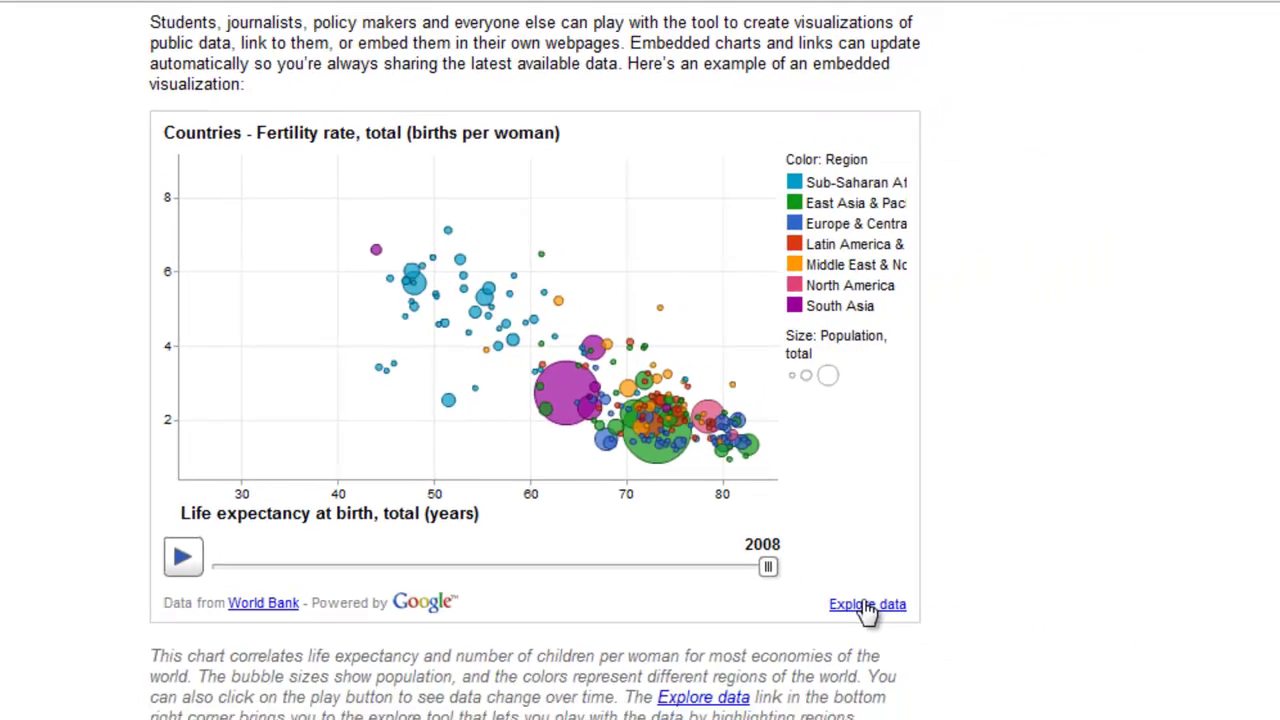
# Open the chart in the full explorer, isolate Afghanistan's bubble and animate it through the years
pyautogui.click(867, 604)
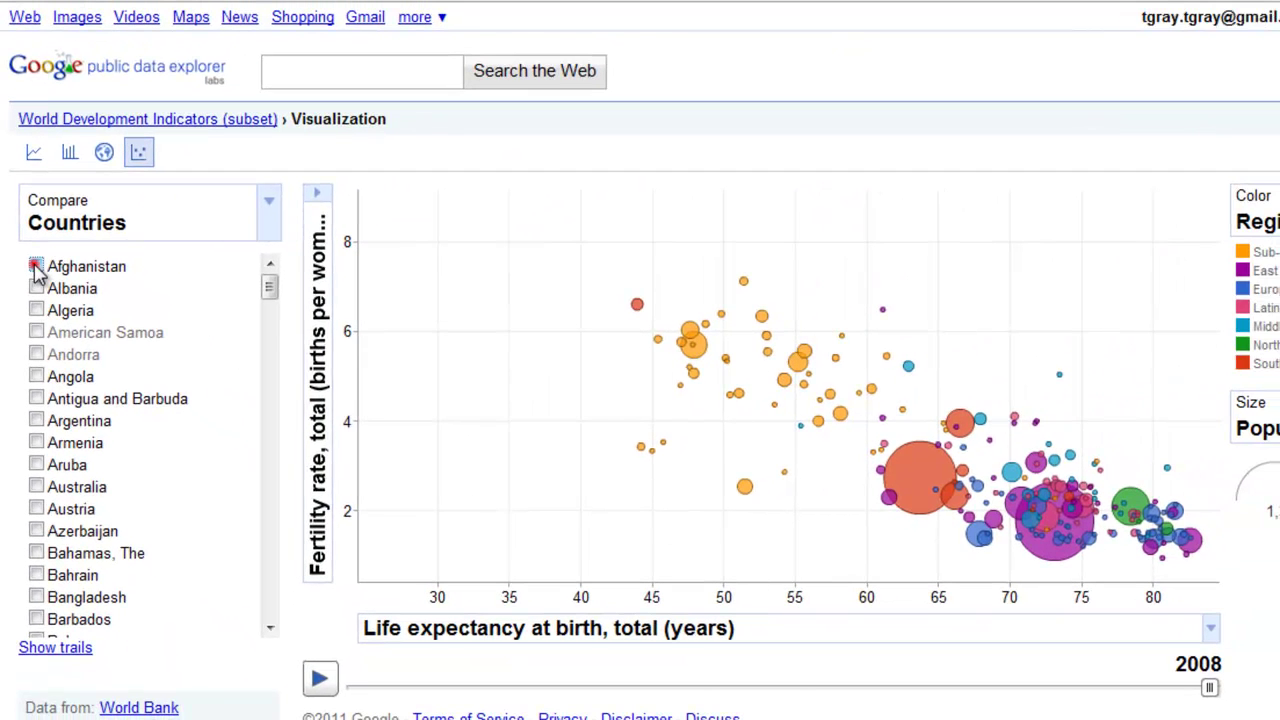
pyautogui.click(47, 241)
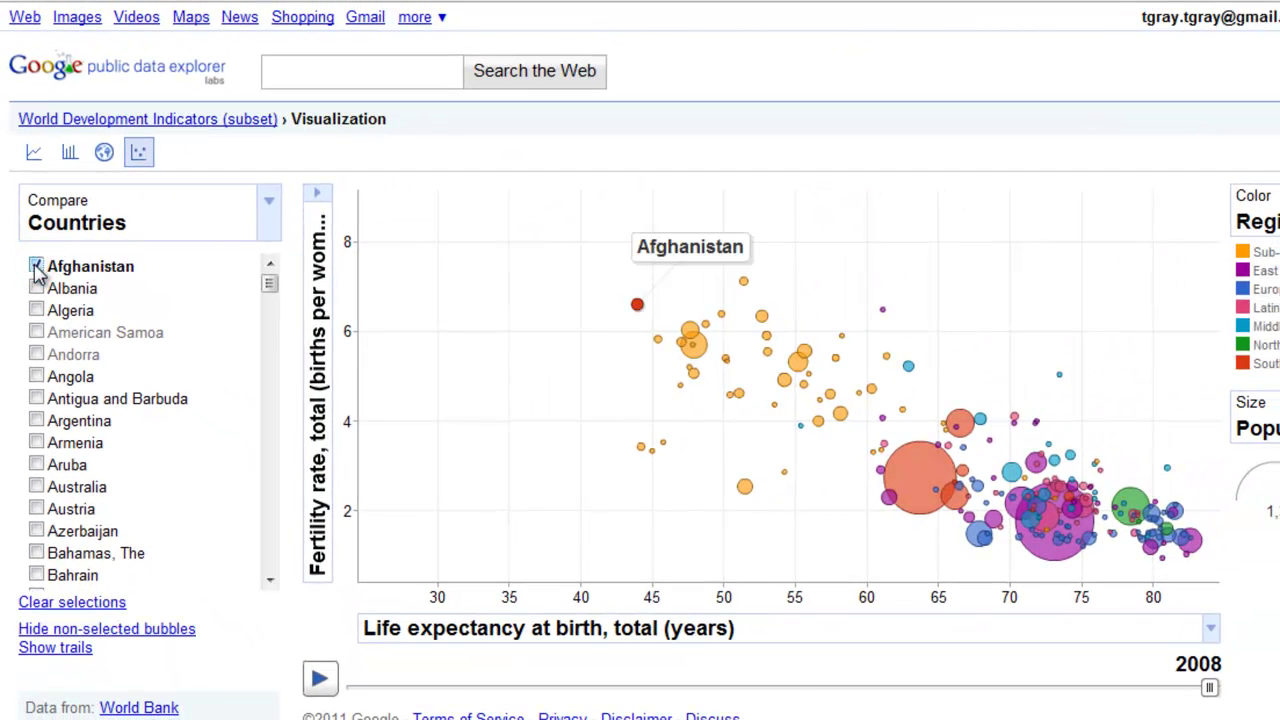
pyautogui.click(112, 630)
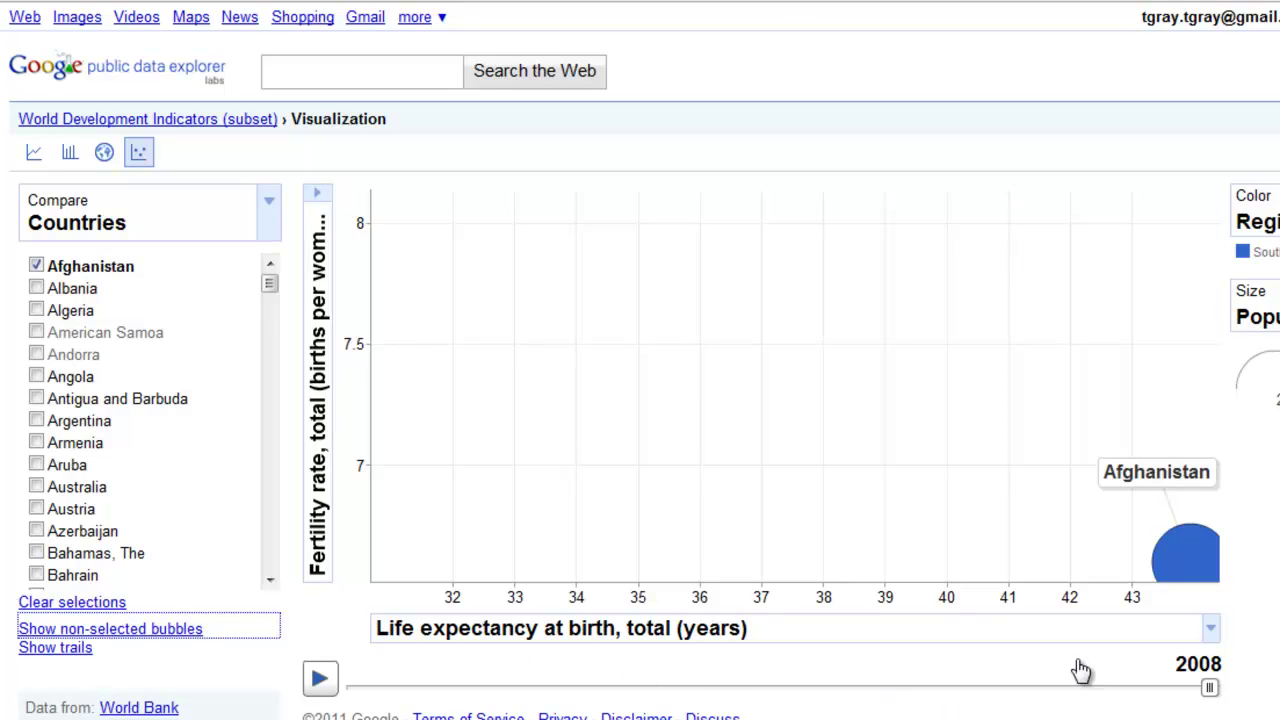
pyautogui.moveTo(1181, 566)
pyautogui.click(328, 682)
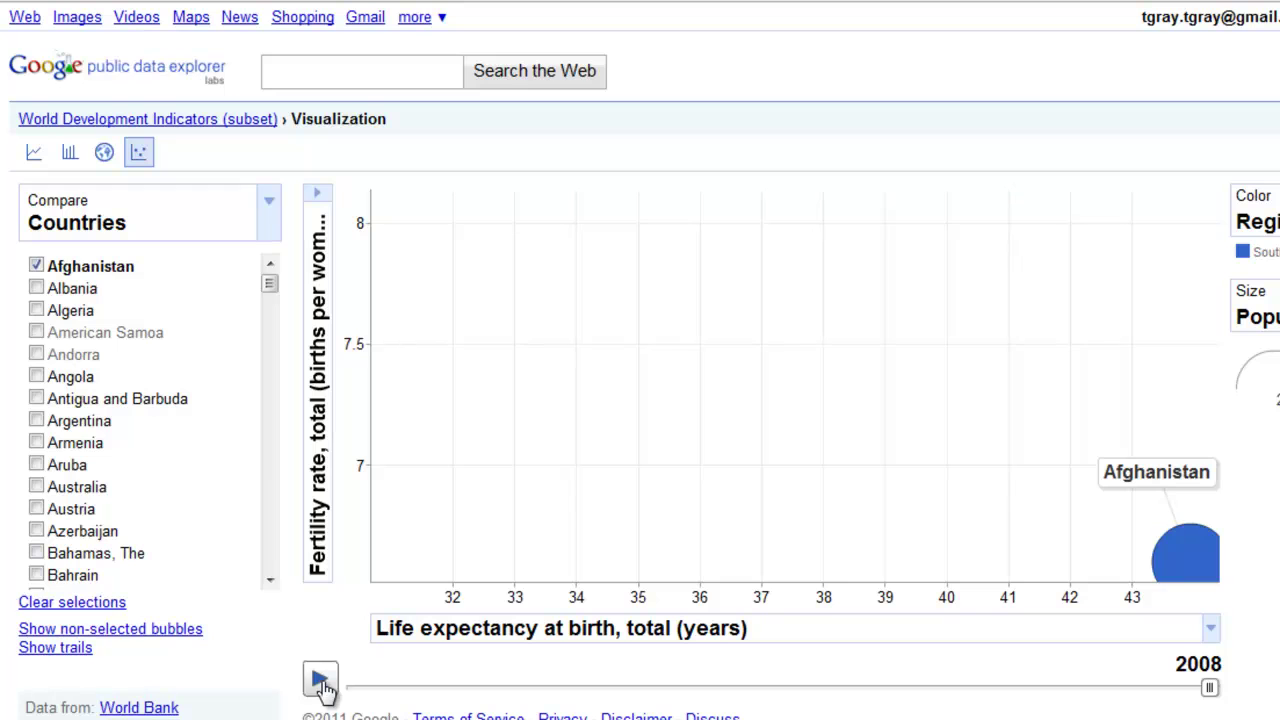
# Deselect Afghanistan so every country's bubble shows again
pyautogui.click(36, 266)
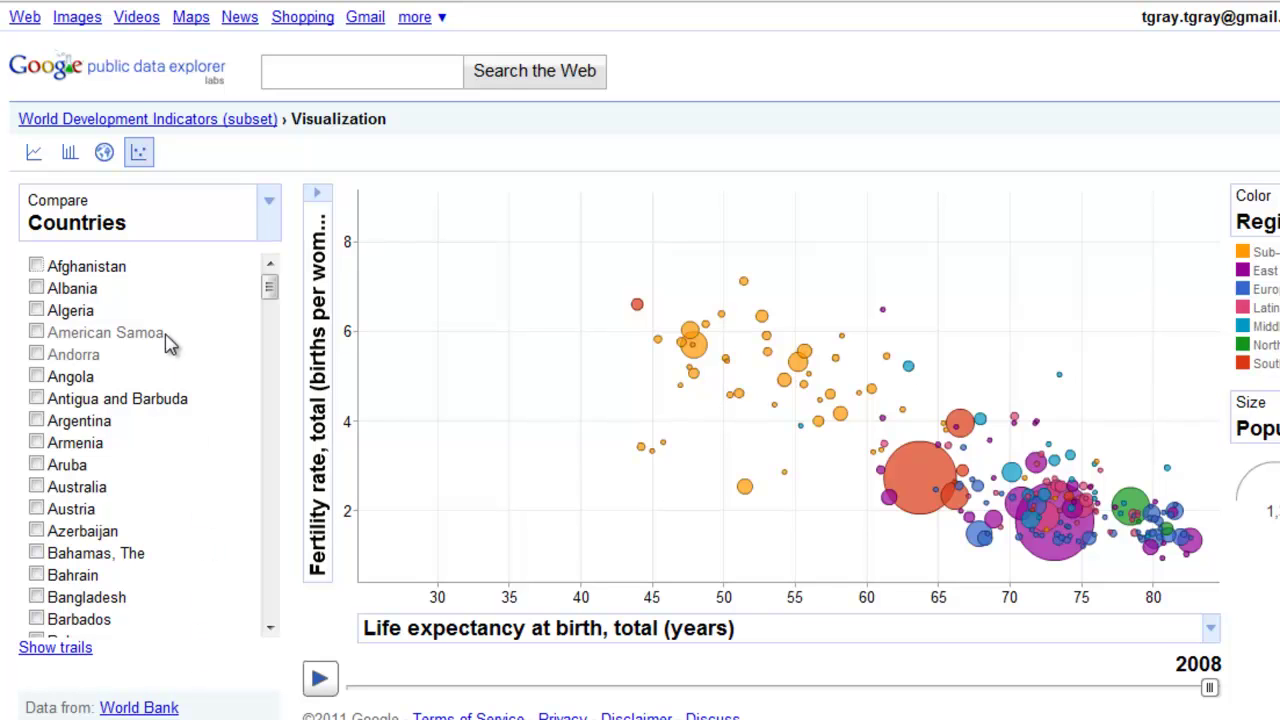
pyautogui.click(36, 266)
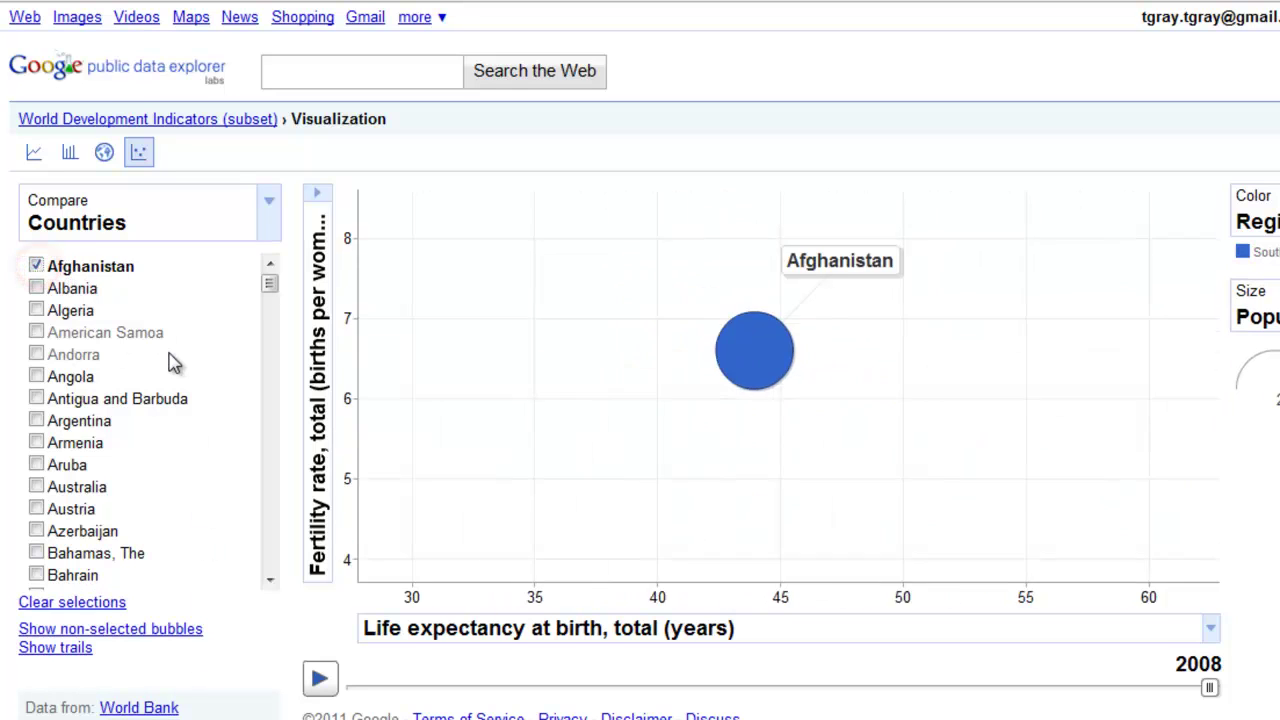
pyautogui.click(36, 266)
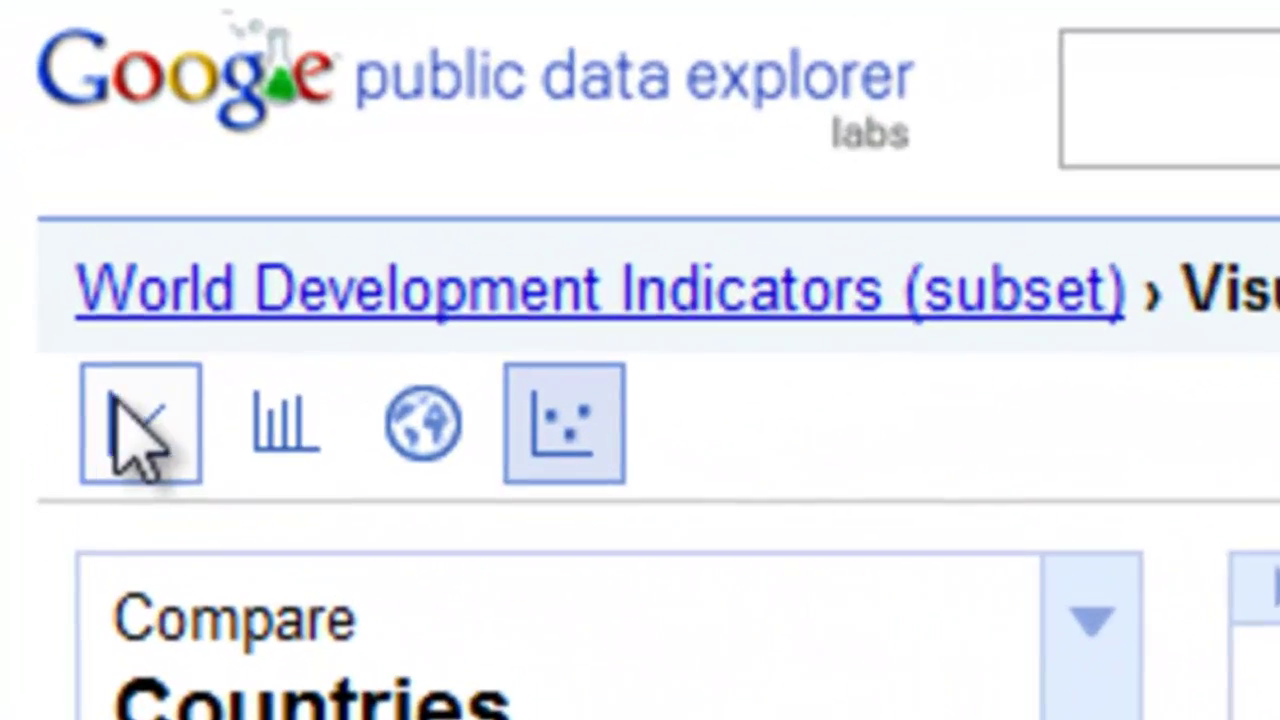
# Plot Afghanistan's and Japan's fertility lines over time, then switch to a ranked country bar chart
pyautogui.click(30, 208)
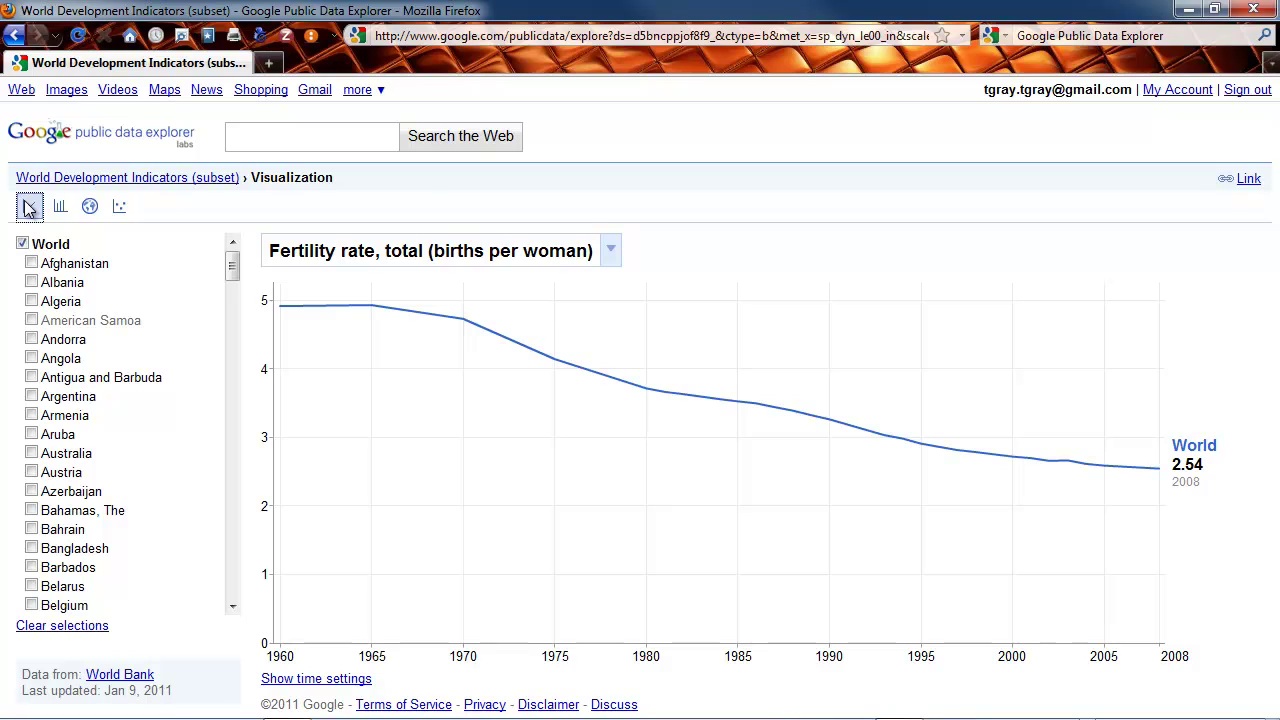
pyautogui.click(31, 264)
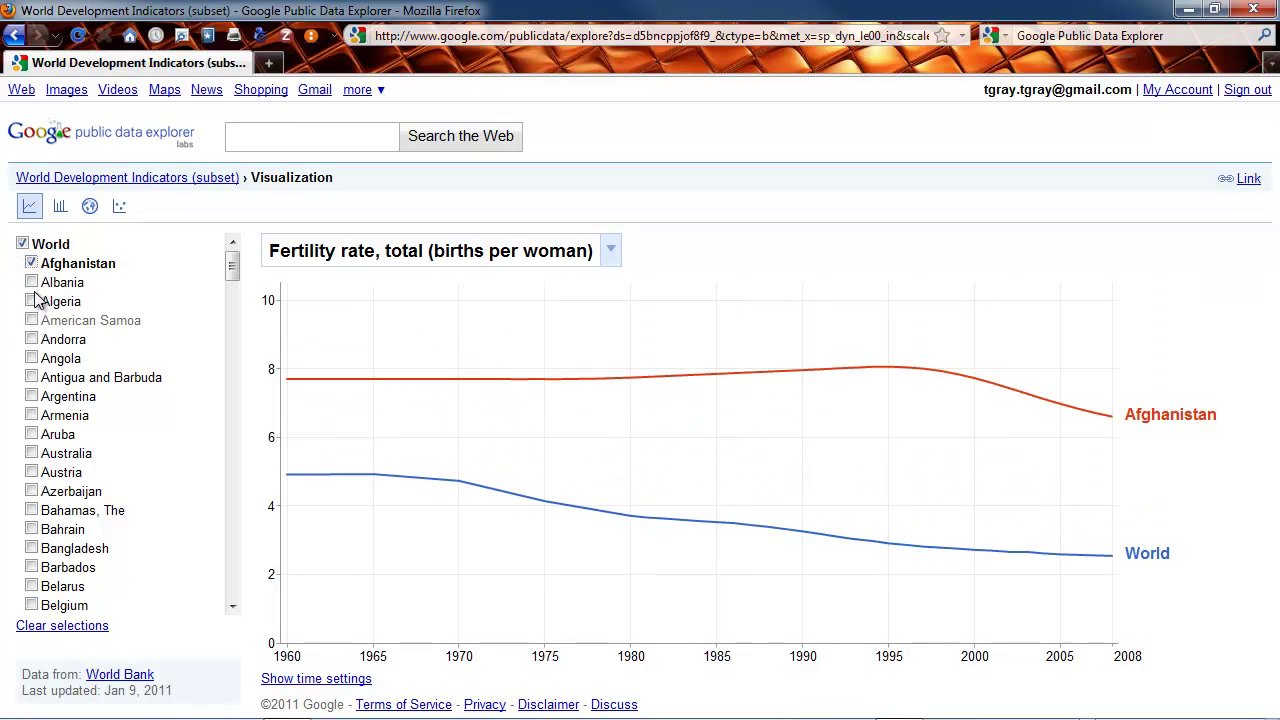
pyautogui.moveTo(233, 265); pyautogui.dragTo(217, 403)
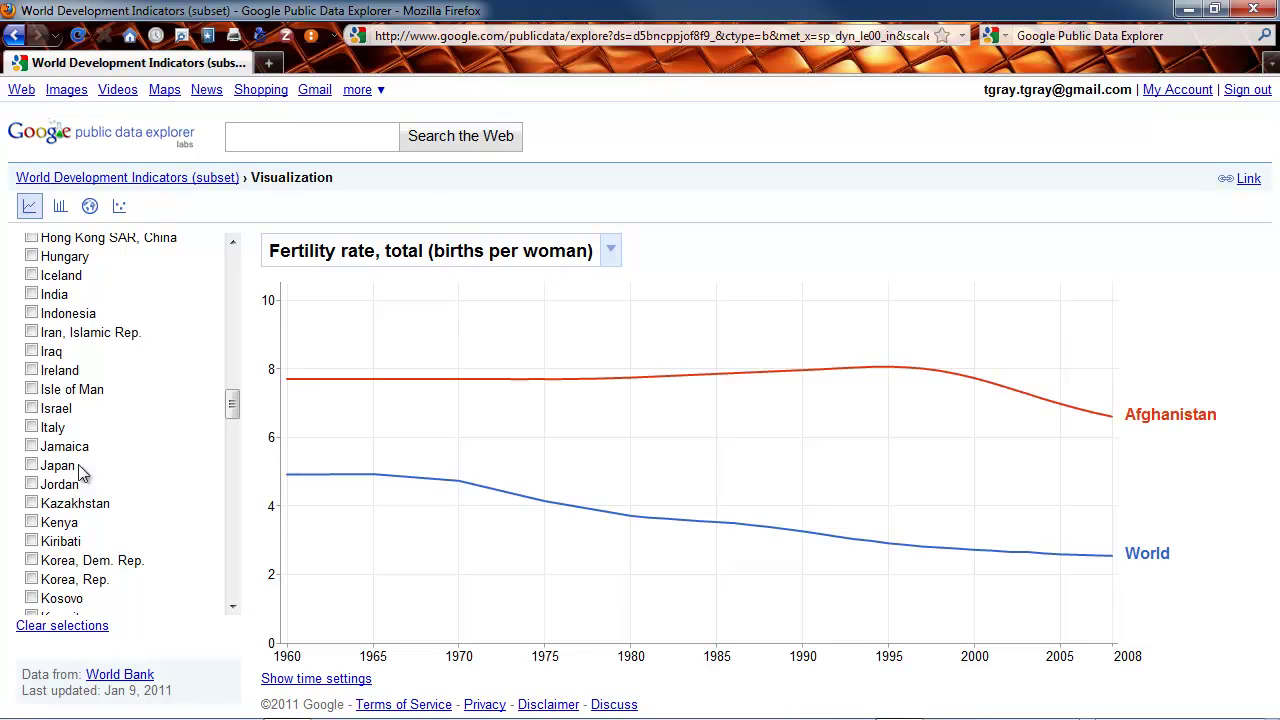
pyautogui.click(33, 467)
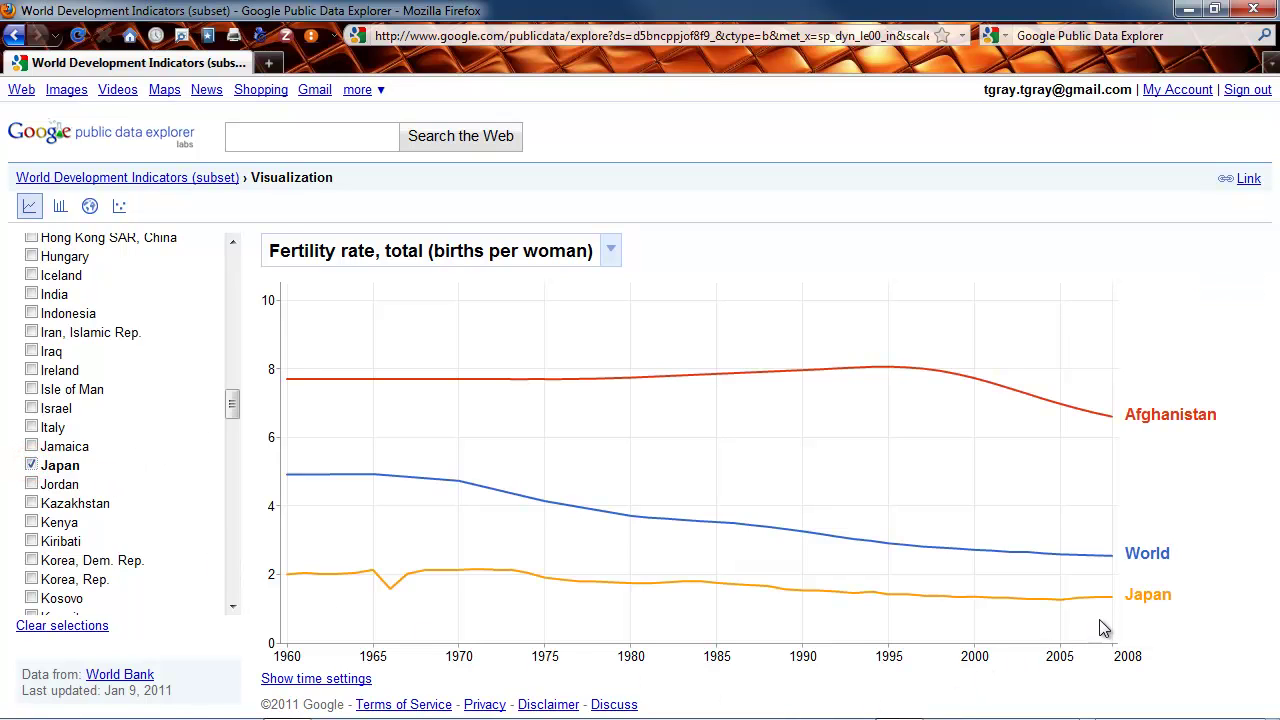
pyautogui.moveTo(1112, 598)
pyautogui.click(611, 251)
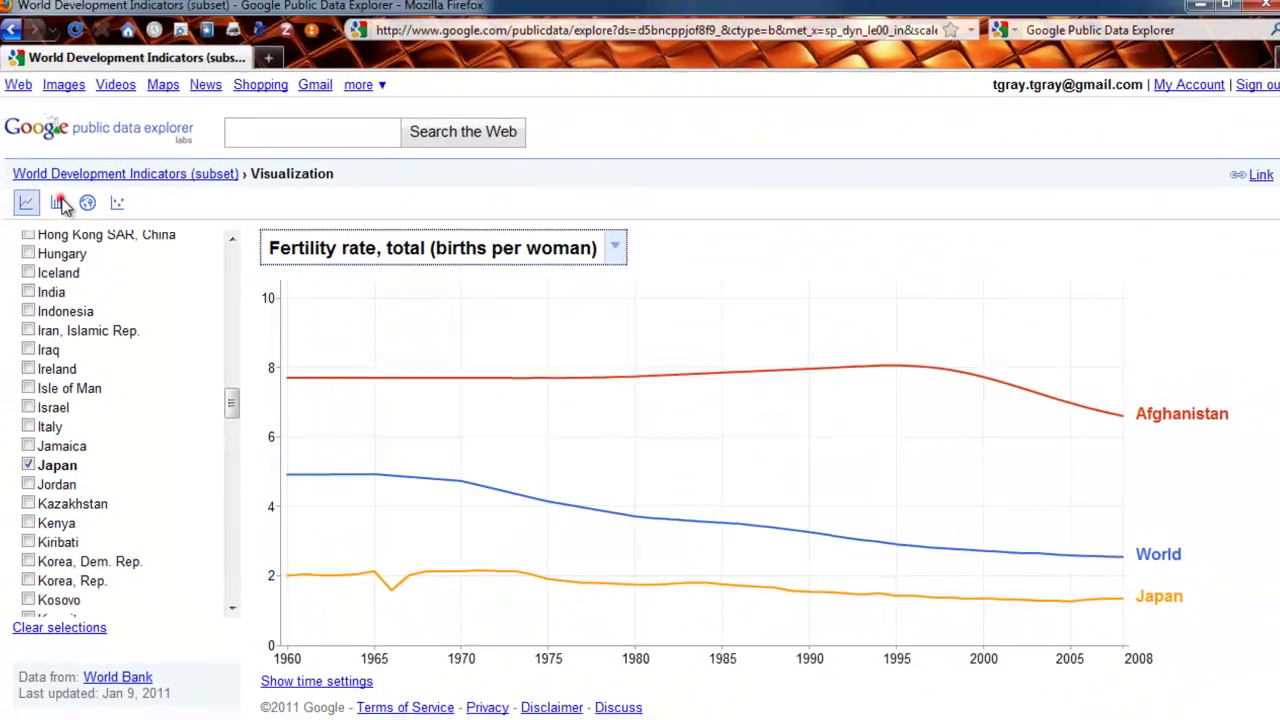
pyautogui.click(60, 206)
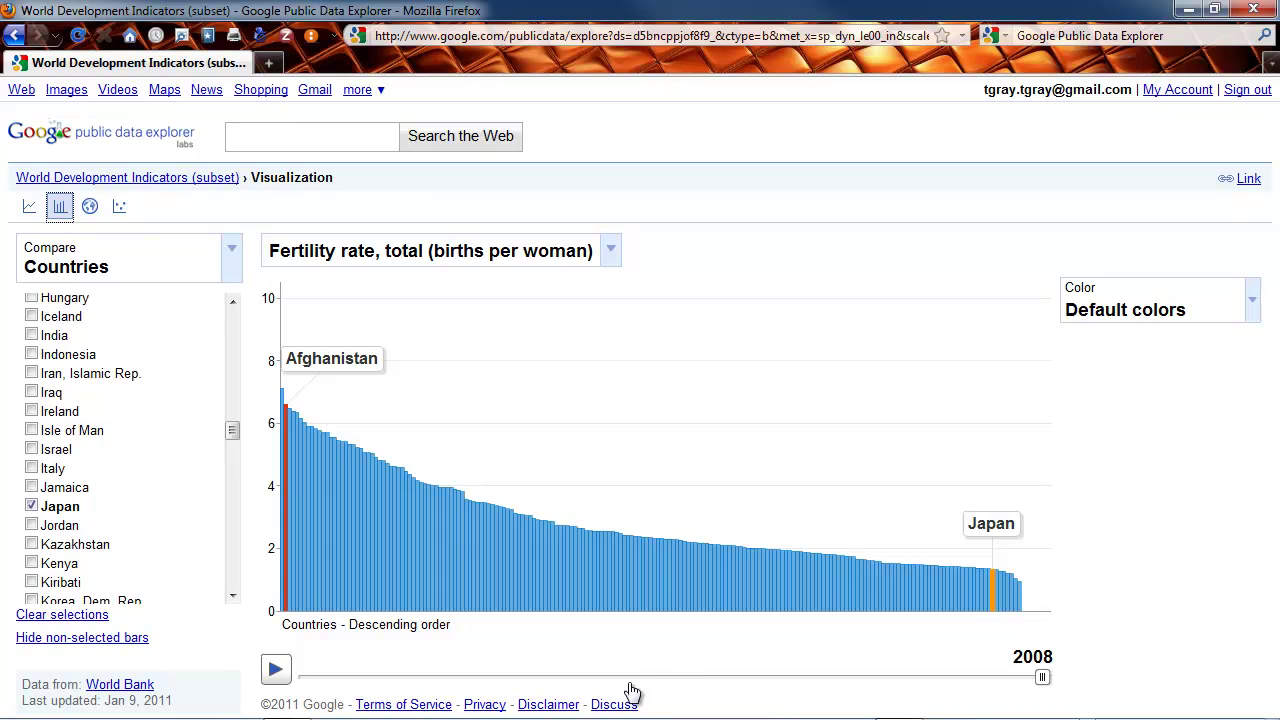
# View fertility on the world bubble map, then switch to the bubble scatter chart
pyautogui.click(92, 208)
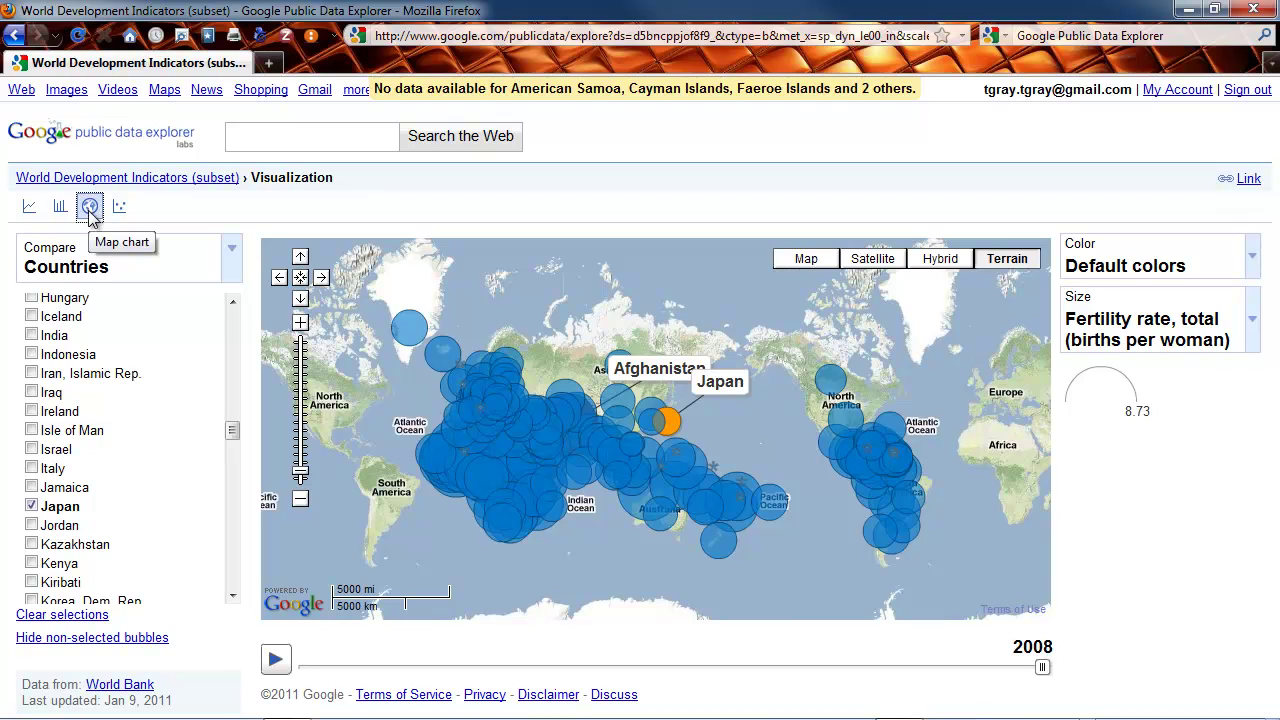
pyautogui.click(119, 208)
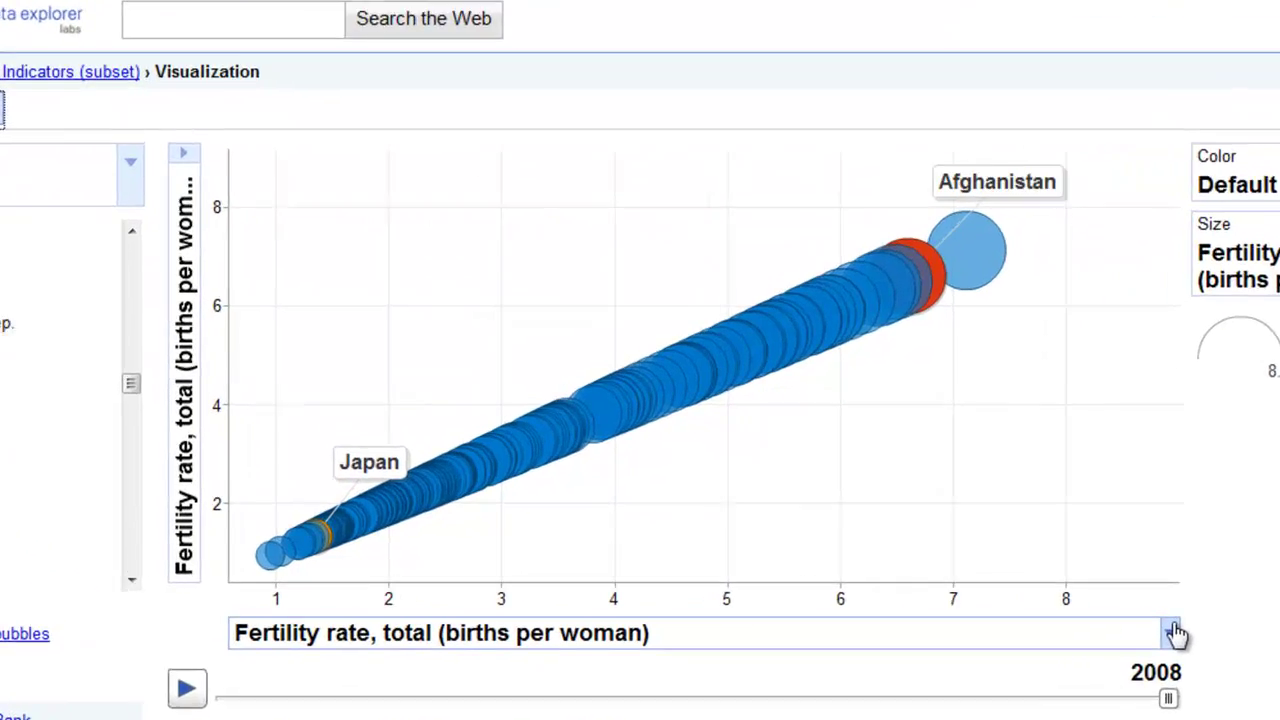
# Set the horizontal axis to Life expectancy at birth from the People category
pyautogui.click(1043, 616)
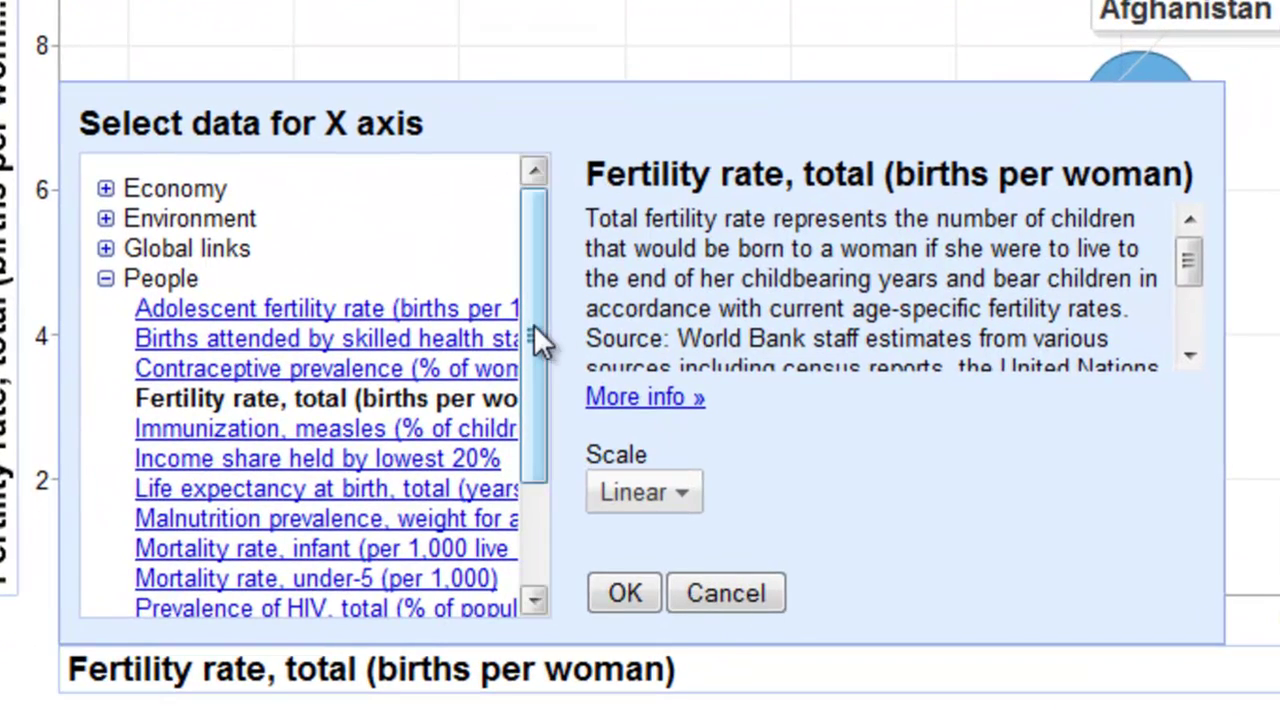
pyautogui.click(530, 326)
pyautogui.moveTo(530, 324); pyautogui.dragTo(532, 354)
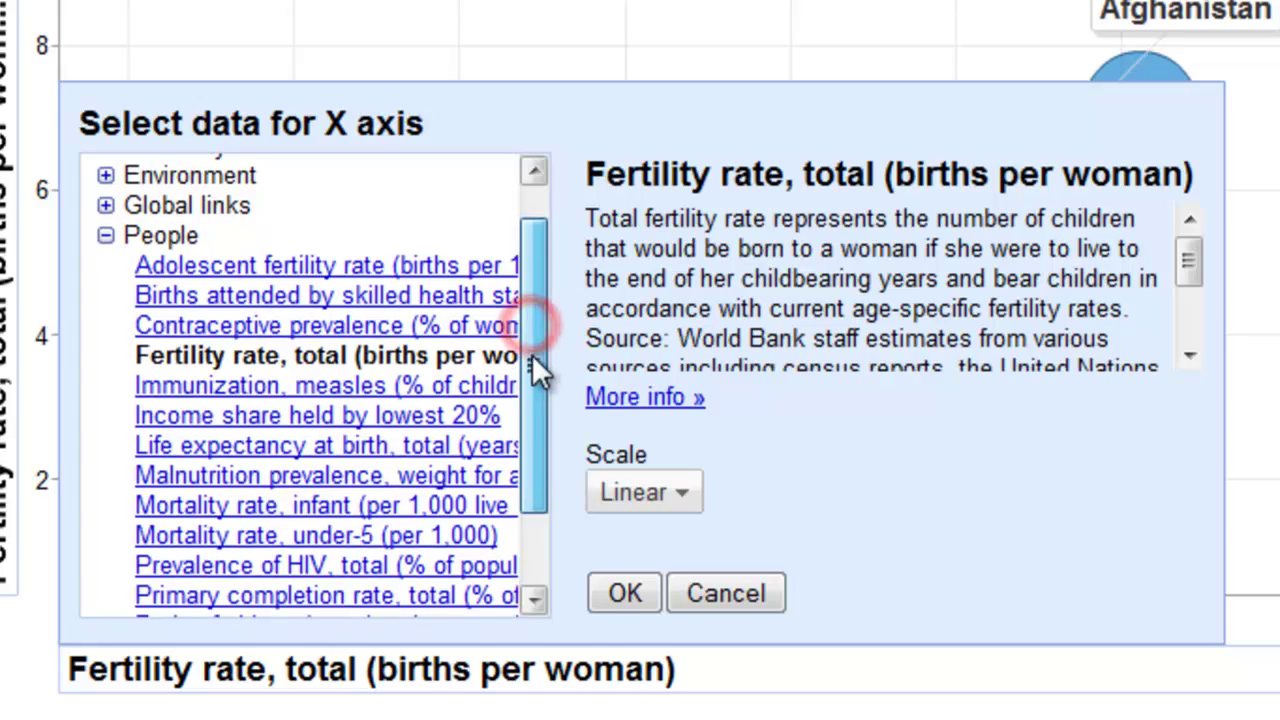
pyautogui.click(380, 448)
pyautogui.click(632, 600)
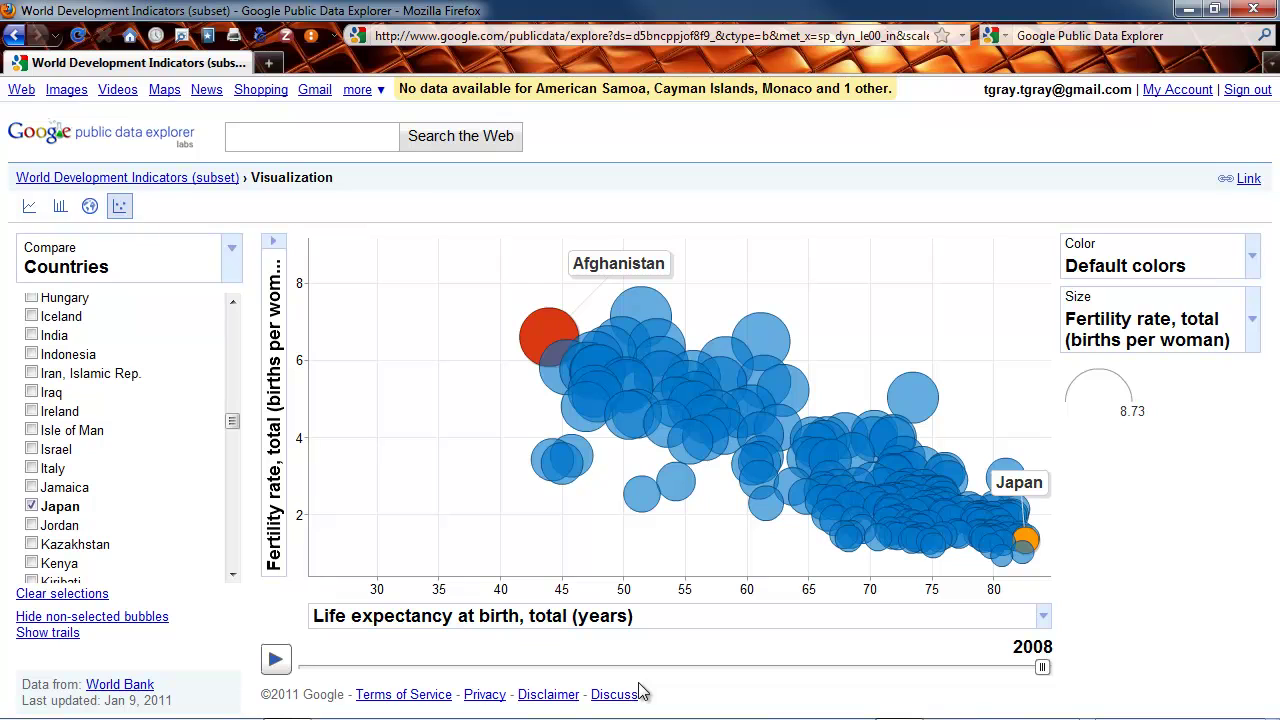
pyautogui.click(274, 242)
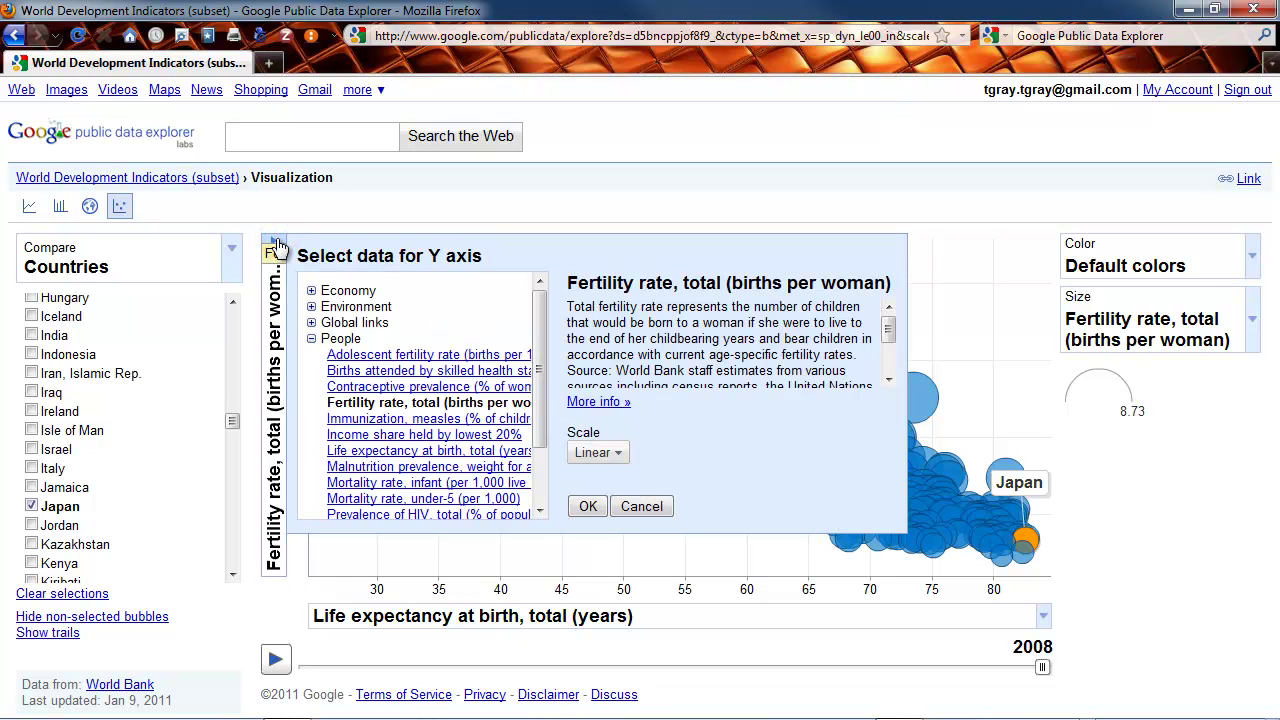
pyautogui.click(603, 210)
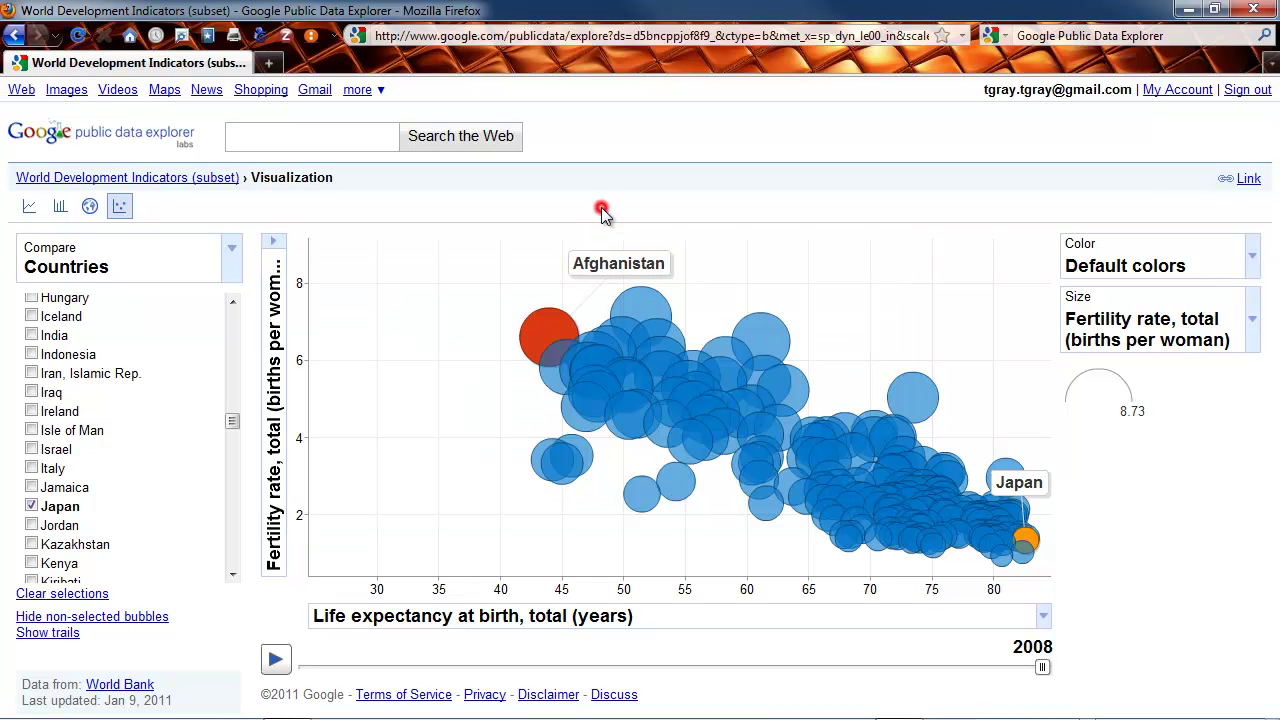
pyautogui.click(1041, 618)
pyautogui.click(1041, 620)
# Colour the bubbles by Region
pyautogui.click(1251, 258)
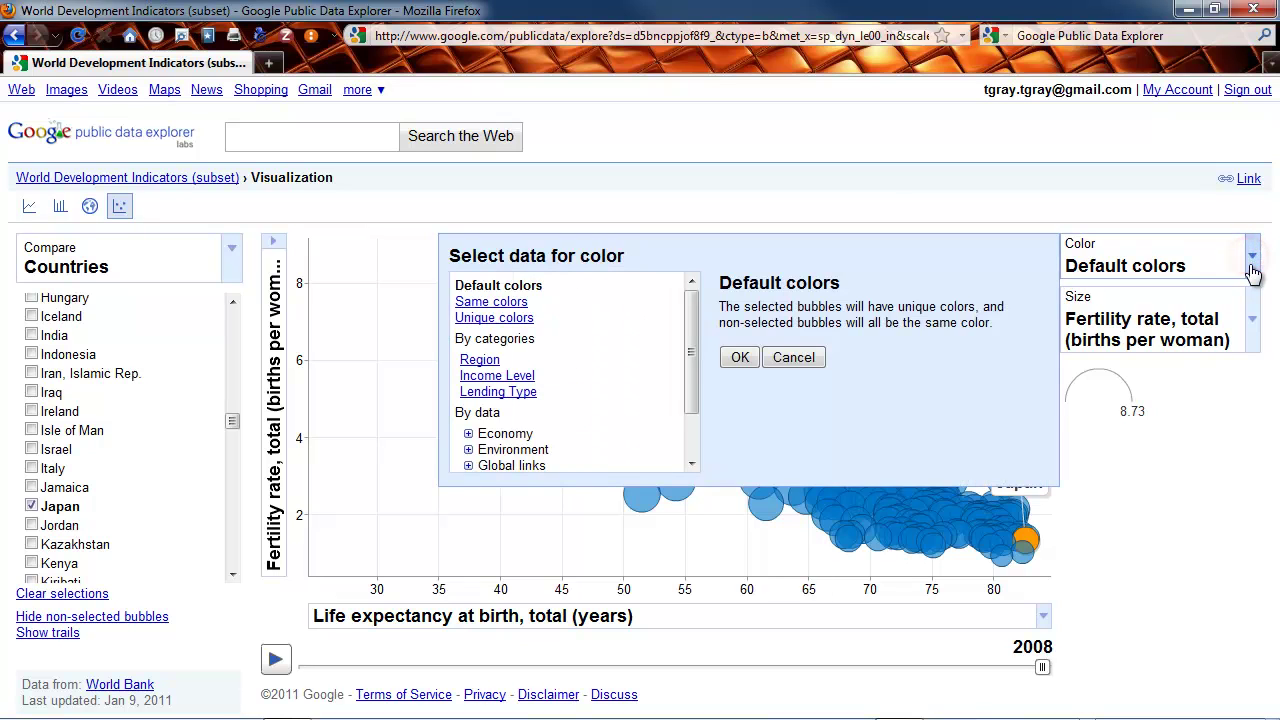
pyautogui.click(484, 360)
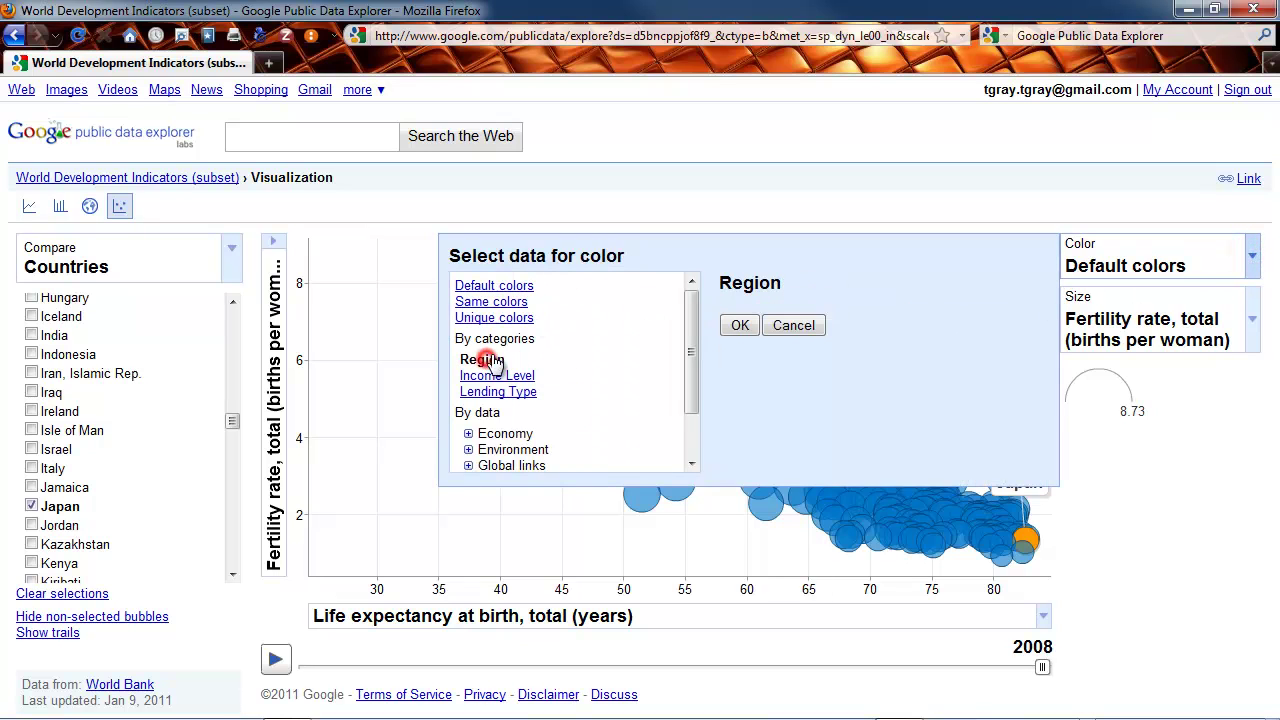
pyautogui.click(740, 326)
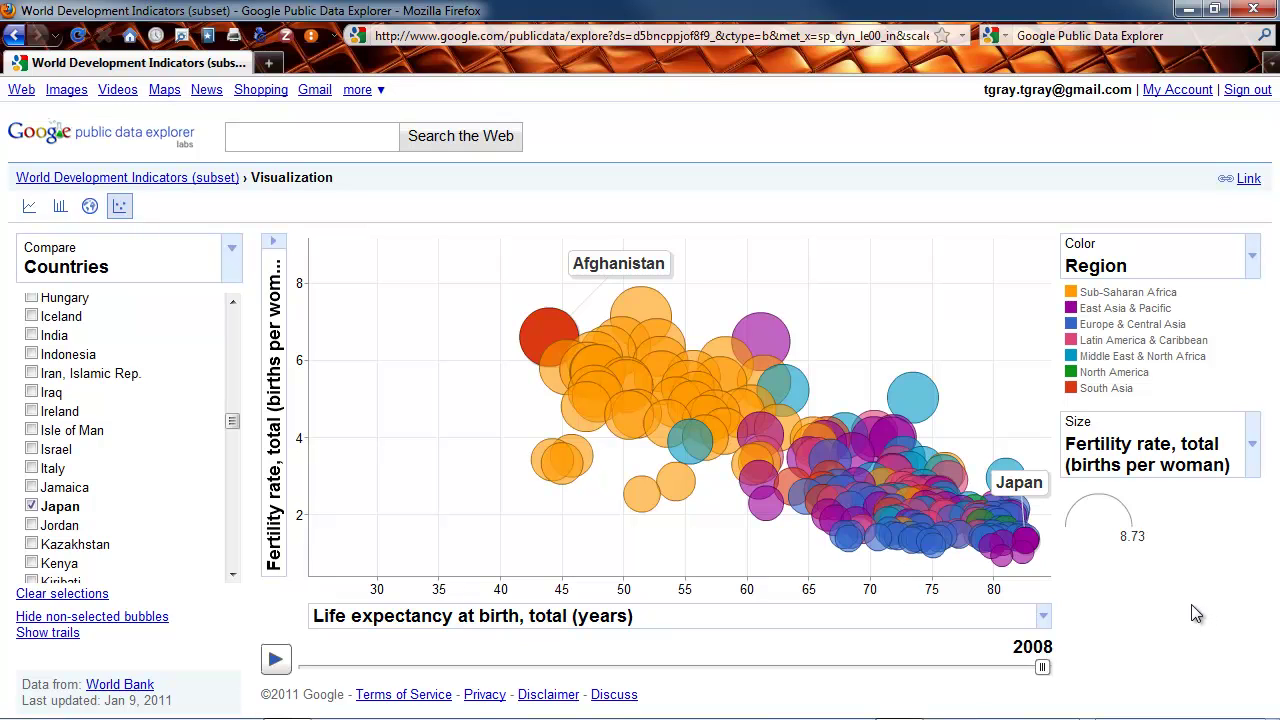
# Size the bubbles by Life expectancy at birth, total (years)
pyautogui.click(1252, 447)
pyautogui.click(1250, 444)
pyautogui.click(1252, 445)
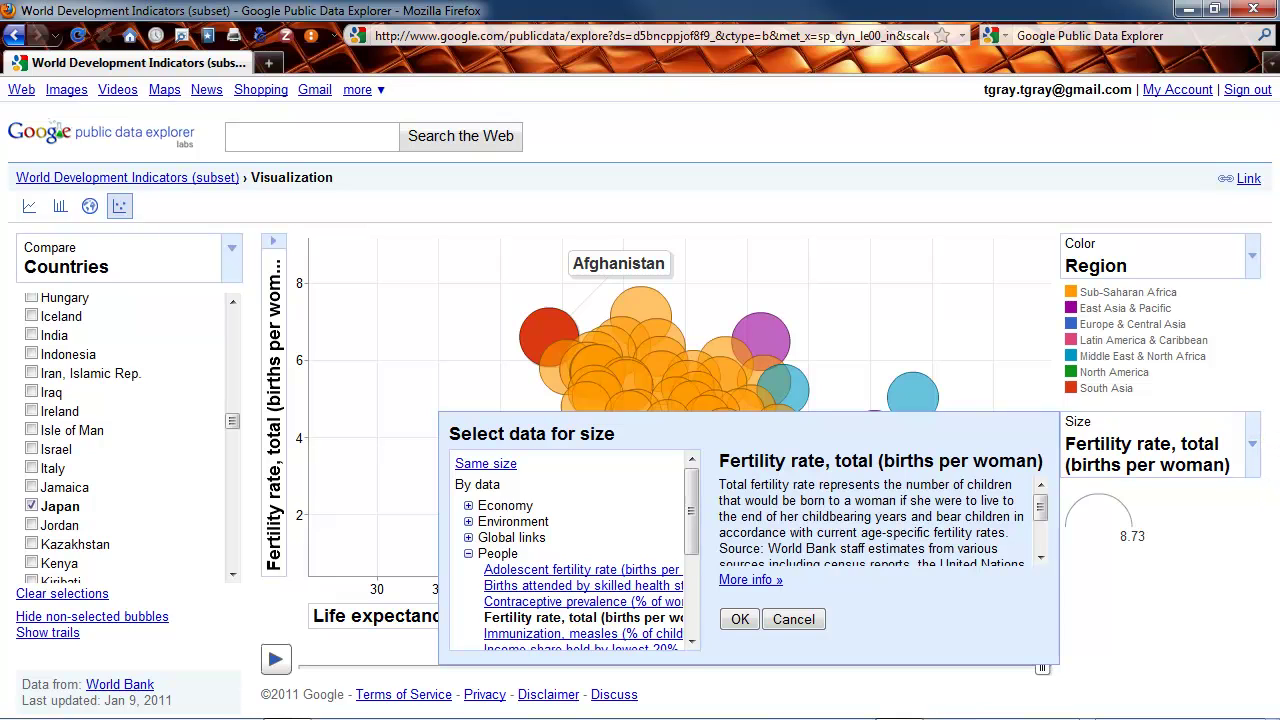
pyautogui.moveTo(689, 518); pyautogui.dragTo(695, 568)
pyautogui.click(605, 558)
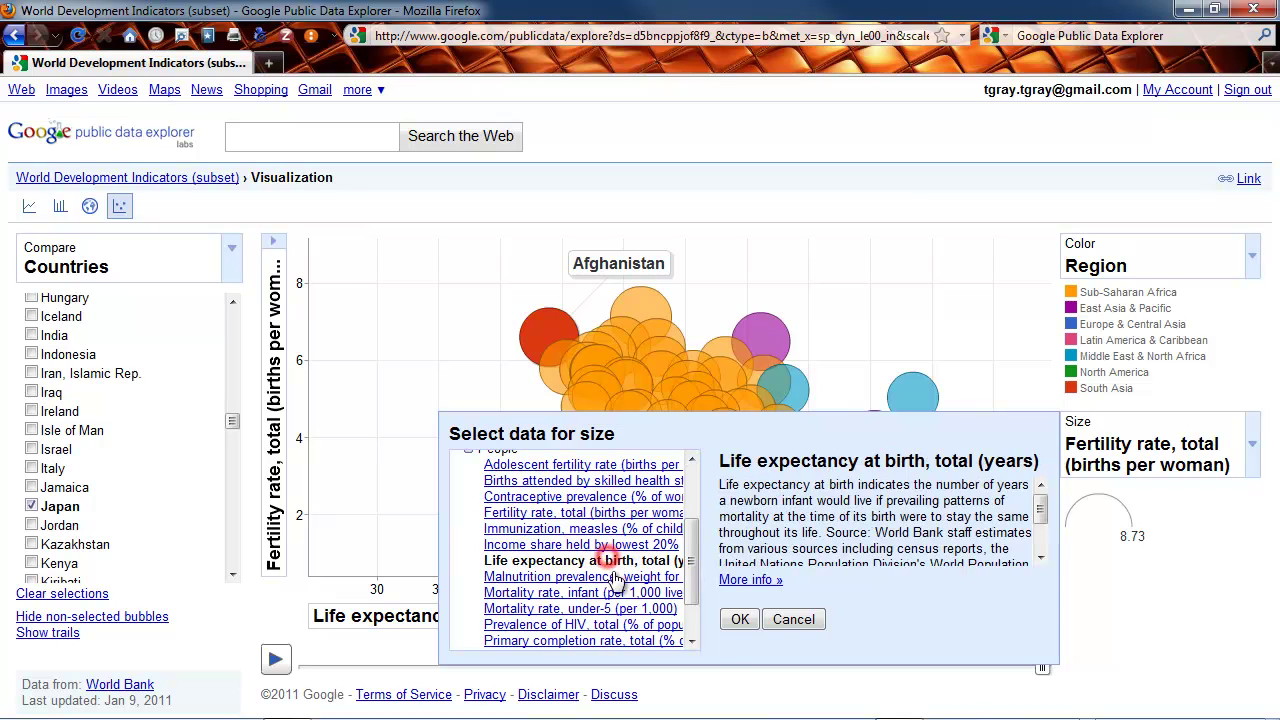
pyautogui.click(733, 625)
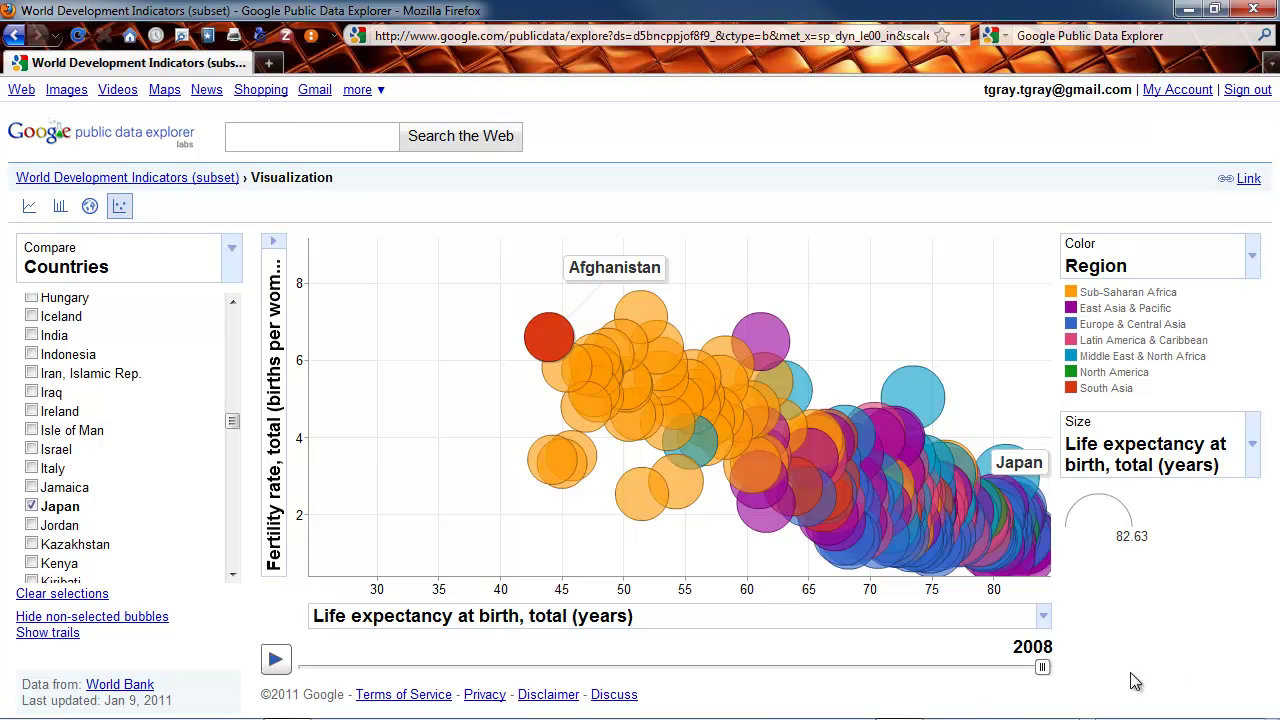
# Pause the animation at 1977, select United States, Rwanda and Italy, and move Afghanistan's label lower
pyautogui.click(274, 660)
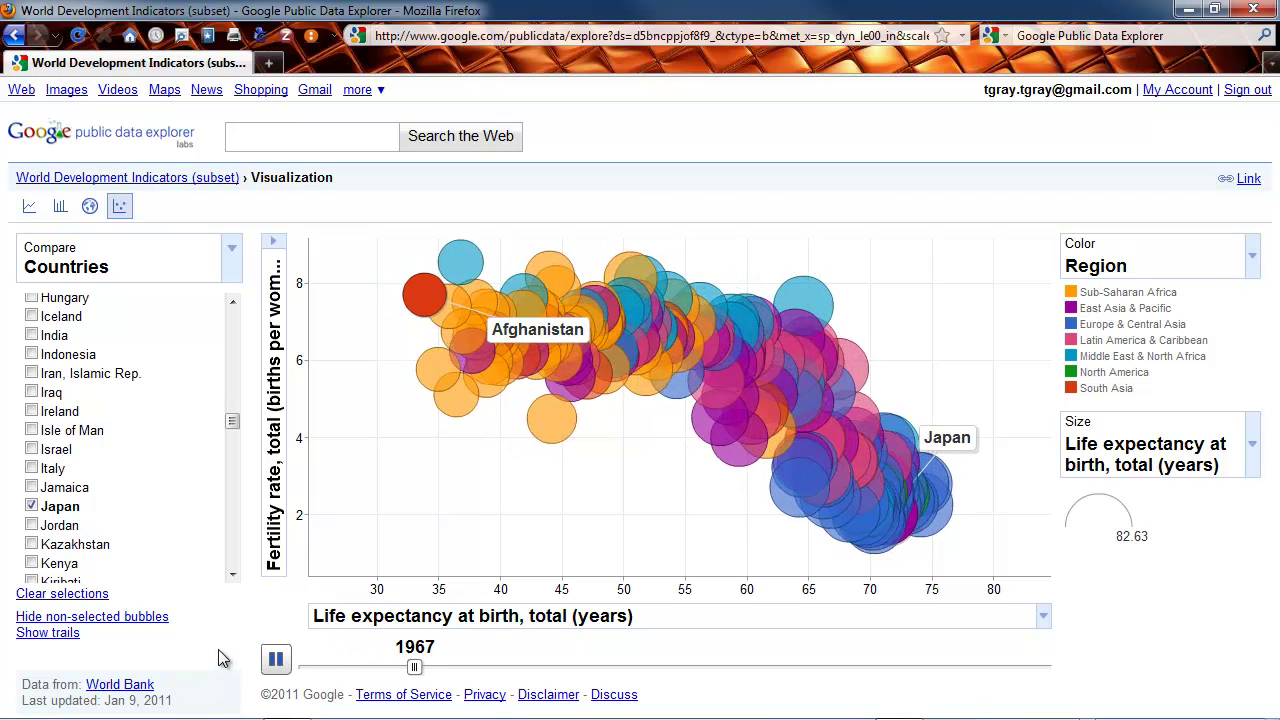
pyautogui.click(275, 658)
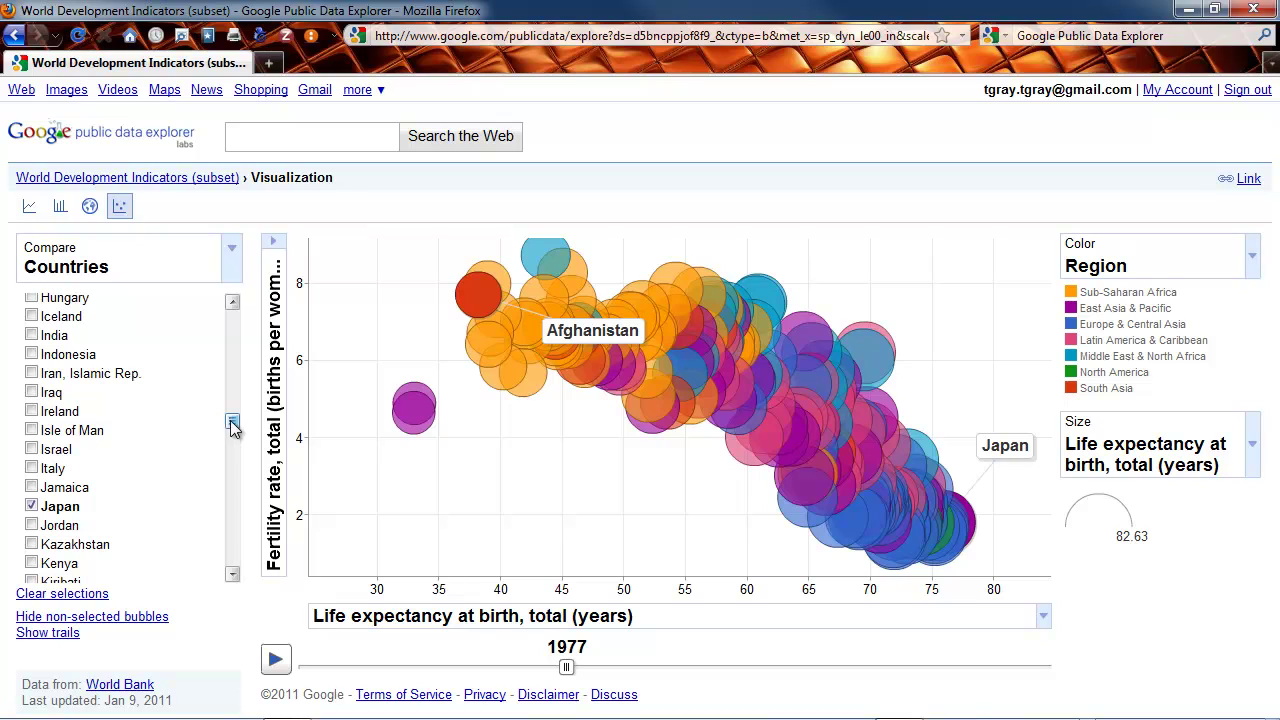
pyautogui.moveTo(231, 424); pyautogui.dragTo(232, 557)
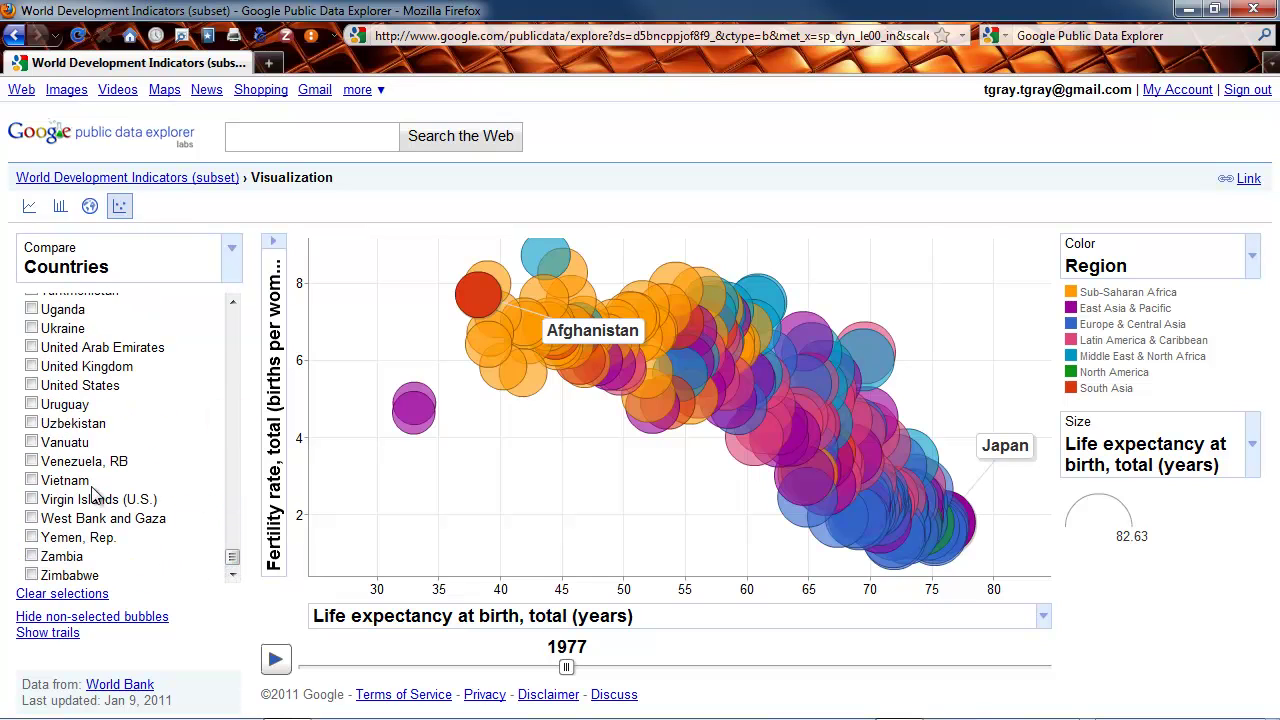
pyautogui.click(31, 386)
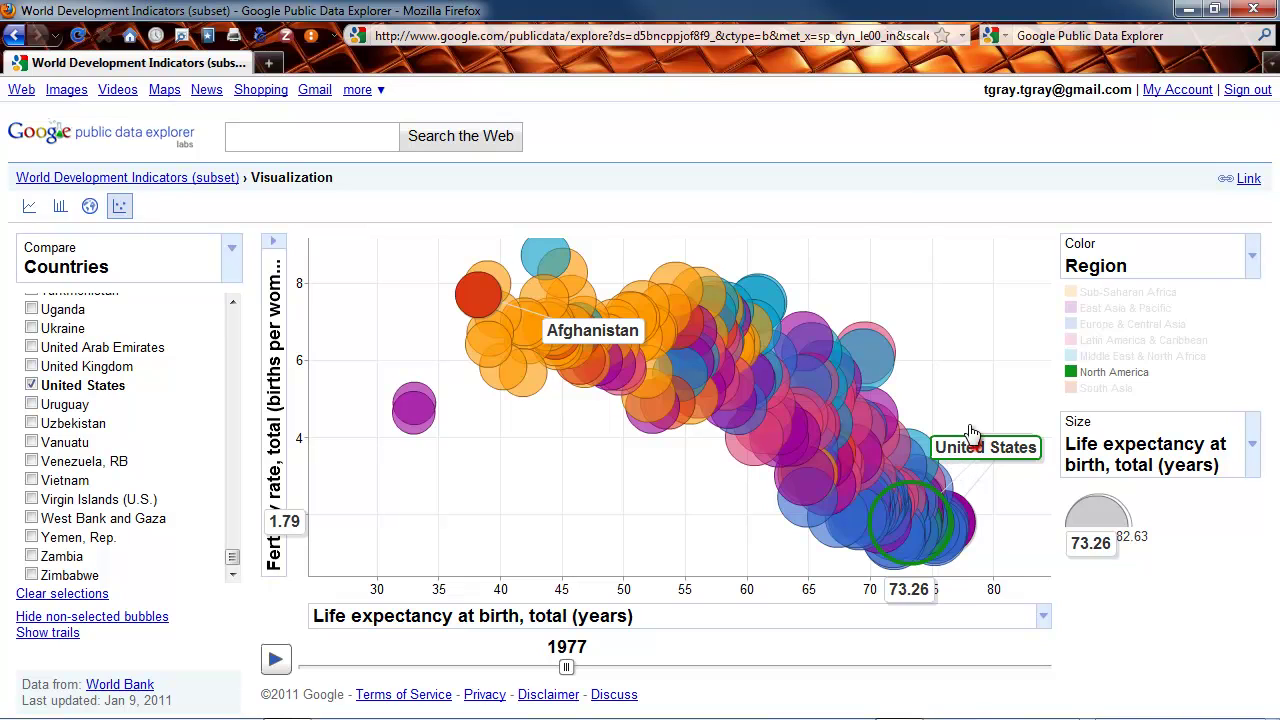
pyautogui.moveTo(1012, 455)
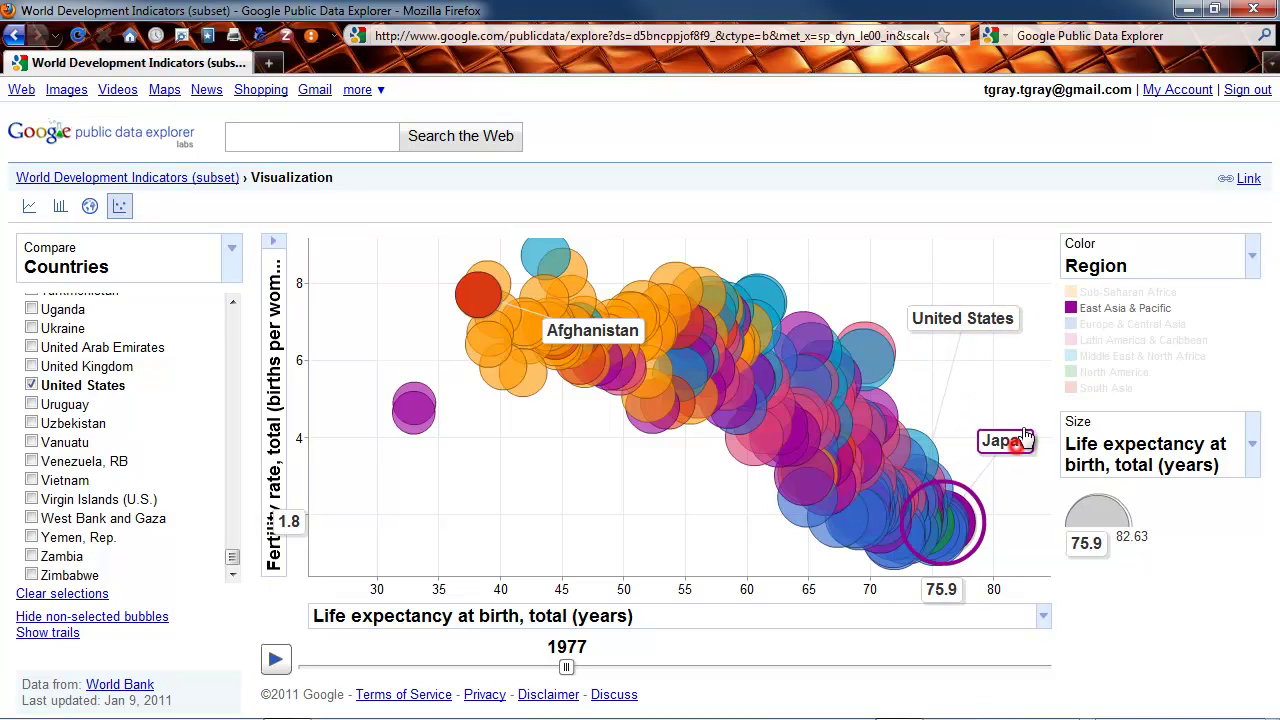
pyautogui.moveTo(604, 338)
pyautogui.moveTo(604, 338); pyautogui.dragTo(590, 439)
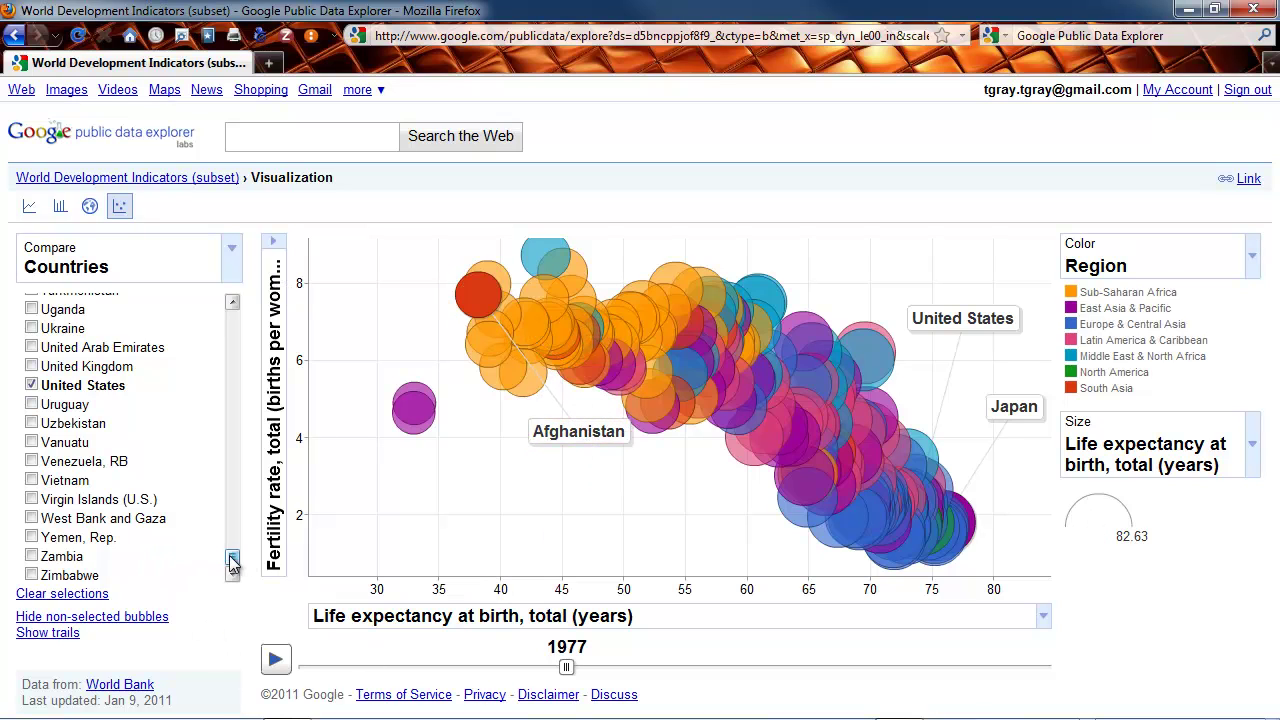
pyautogui.moveTo(232, 557); pyautogui.dragTo(231, 508)
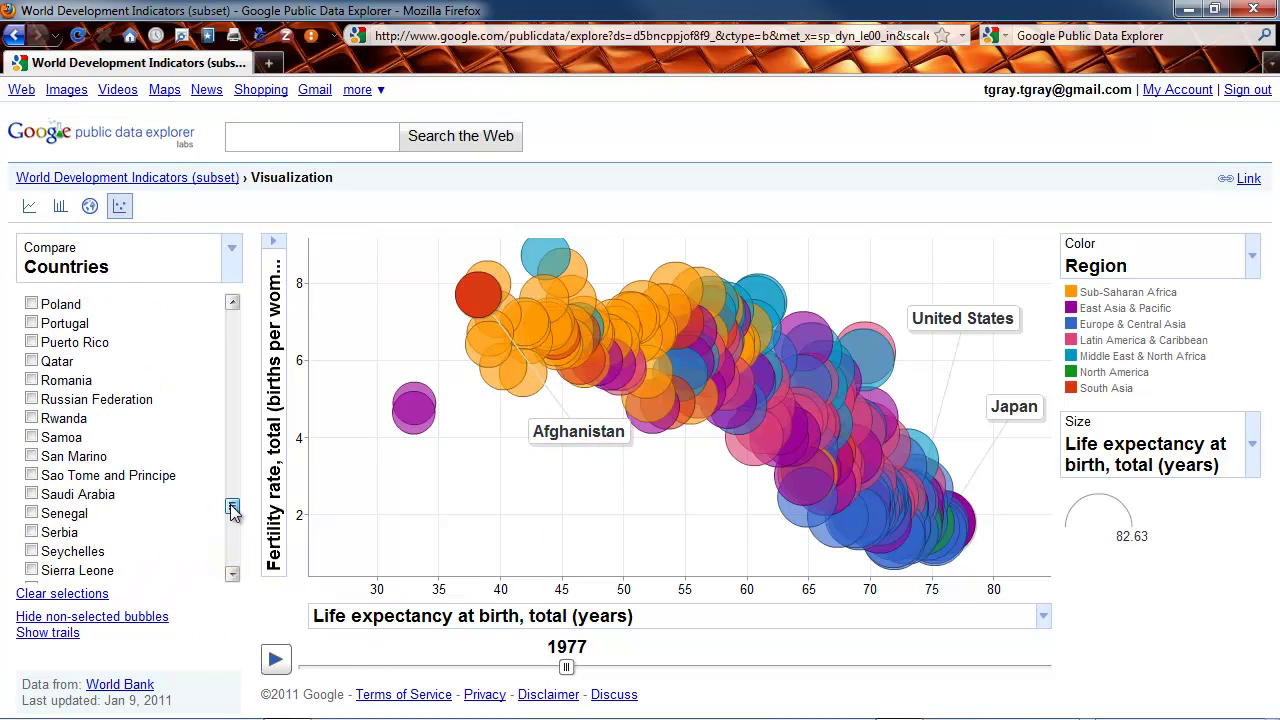
pyautogui.click(31, 418)
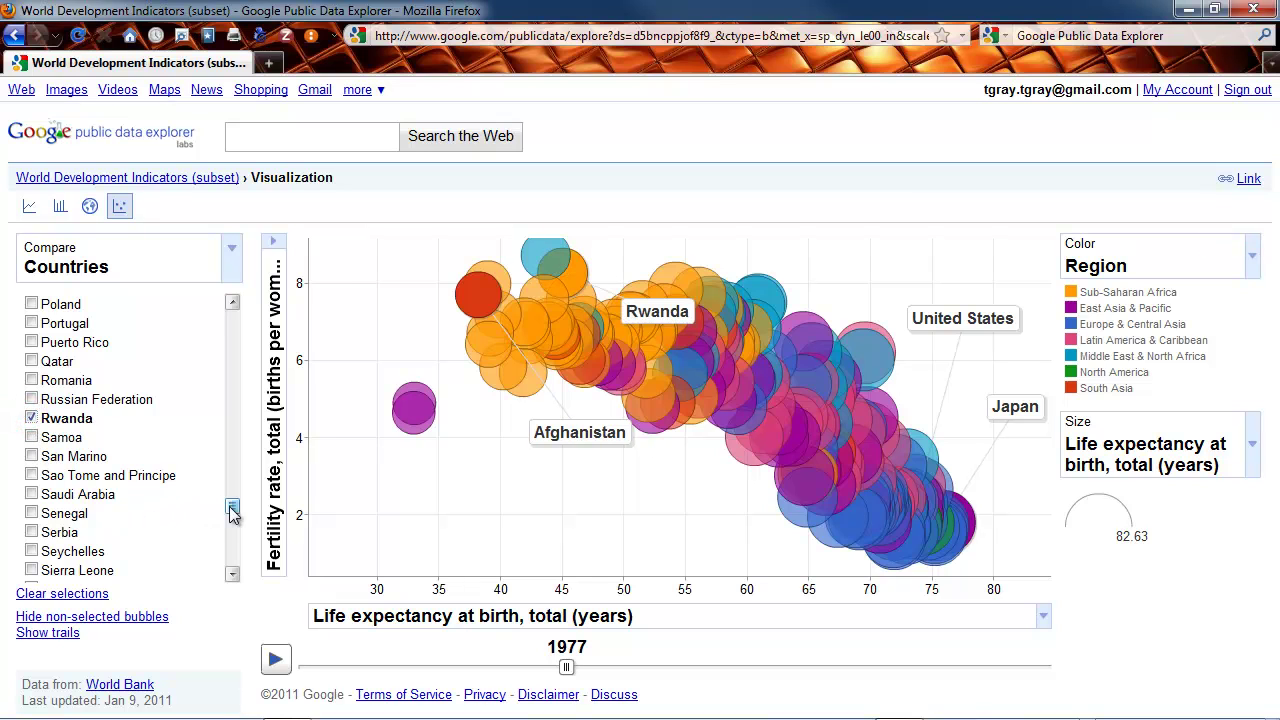
pyautogui.moveTo(231, 510); pyautogui.dragTo(222, 430)
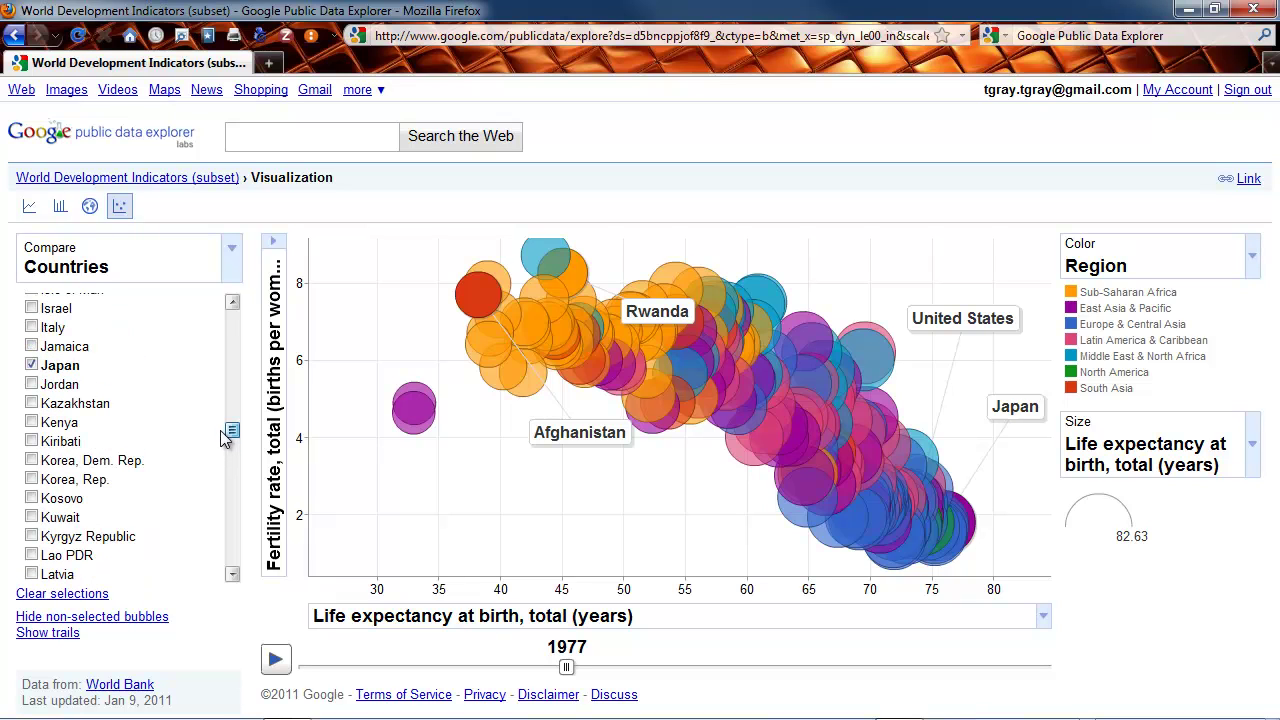
pyautogui.click(31, 327)
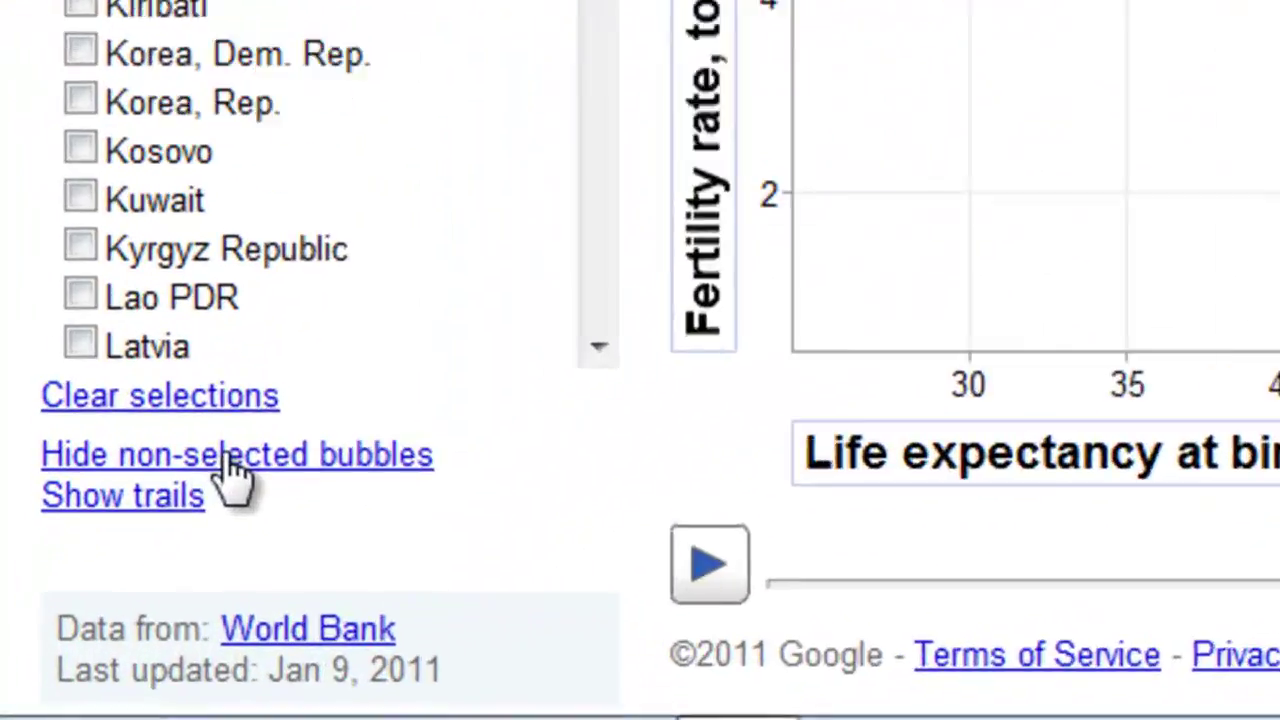
# Hide non-selected bubbles, replay from 1960, remove Rwanda and pause at 2005
pyautogui.click(83, 617)
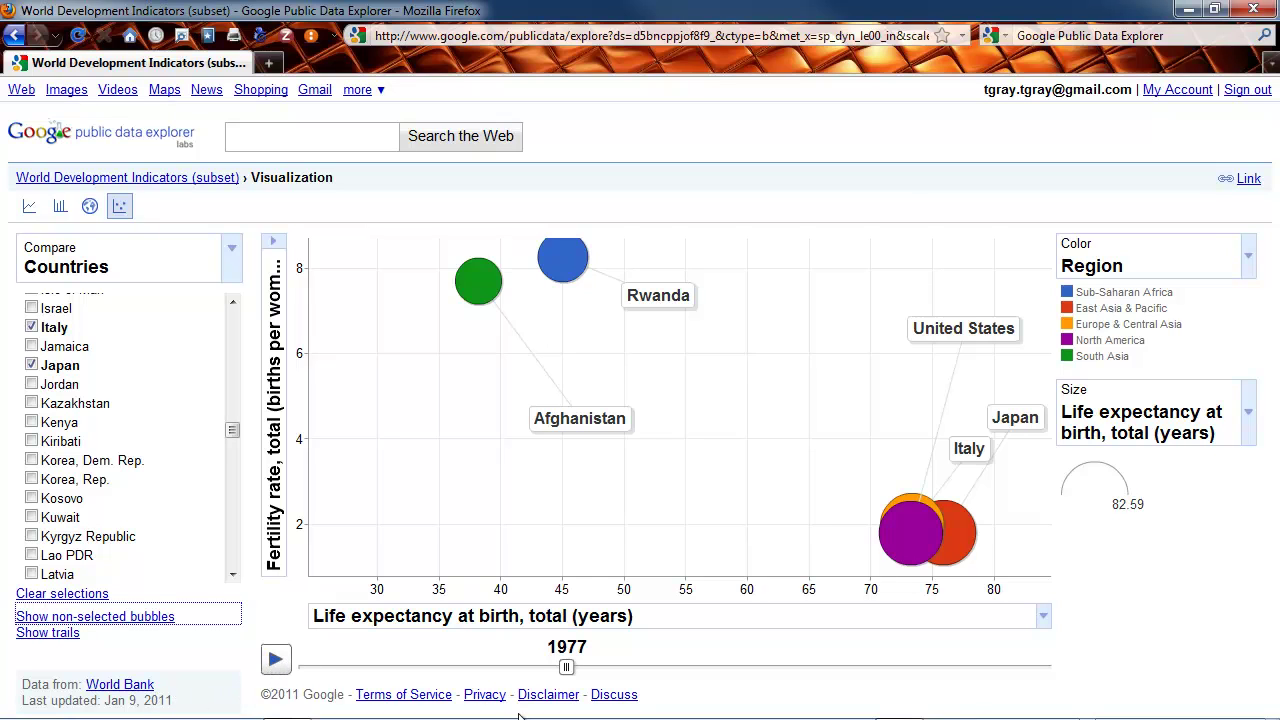
pyautogui.click(567, 667)
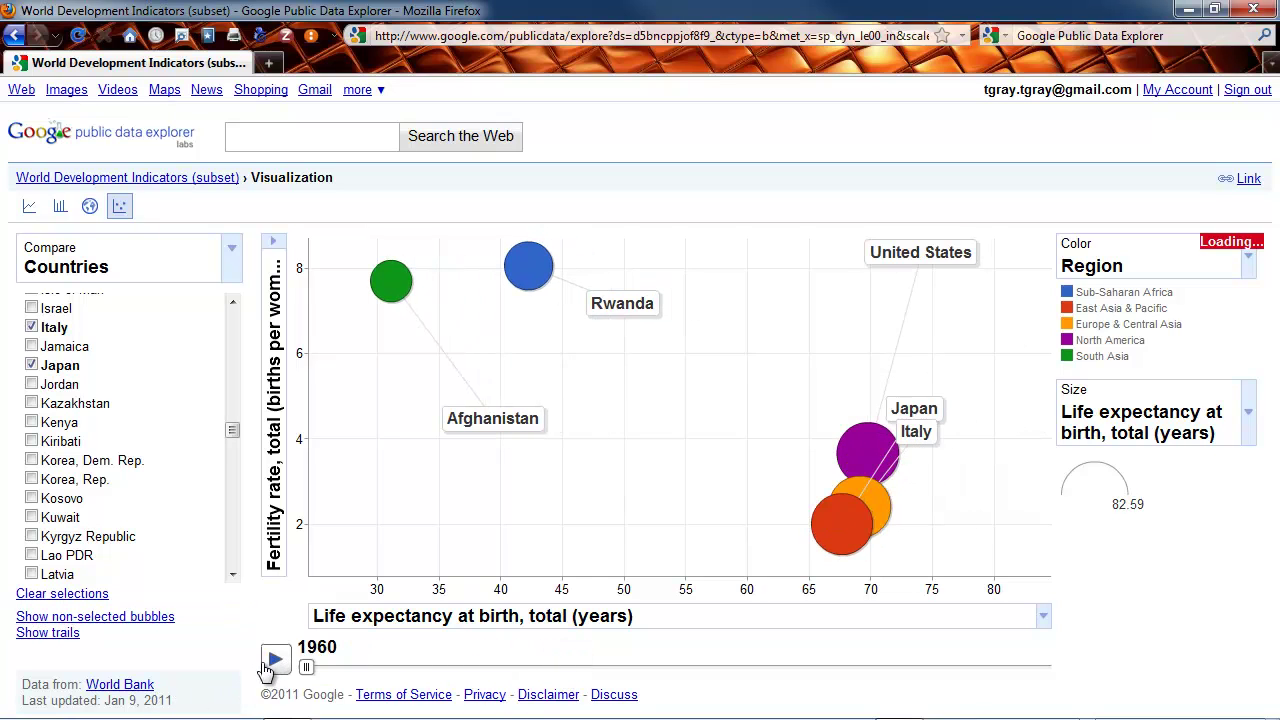
pyautogui.click(275, 659)
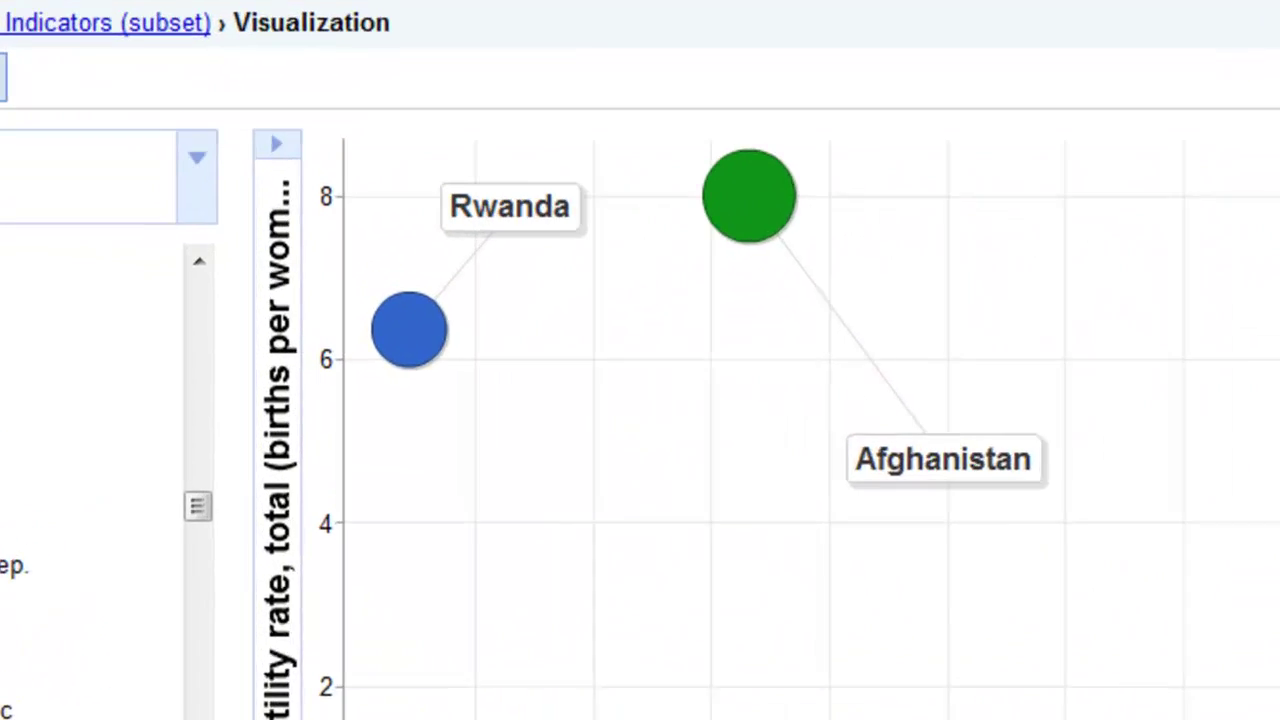
pyautogui.moveTo(407, 370)
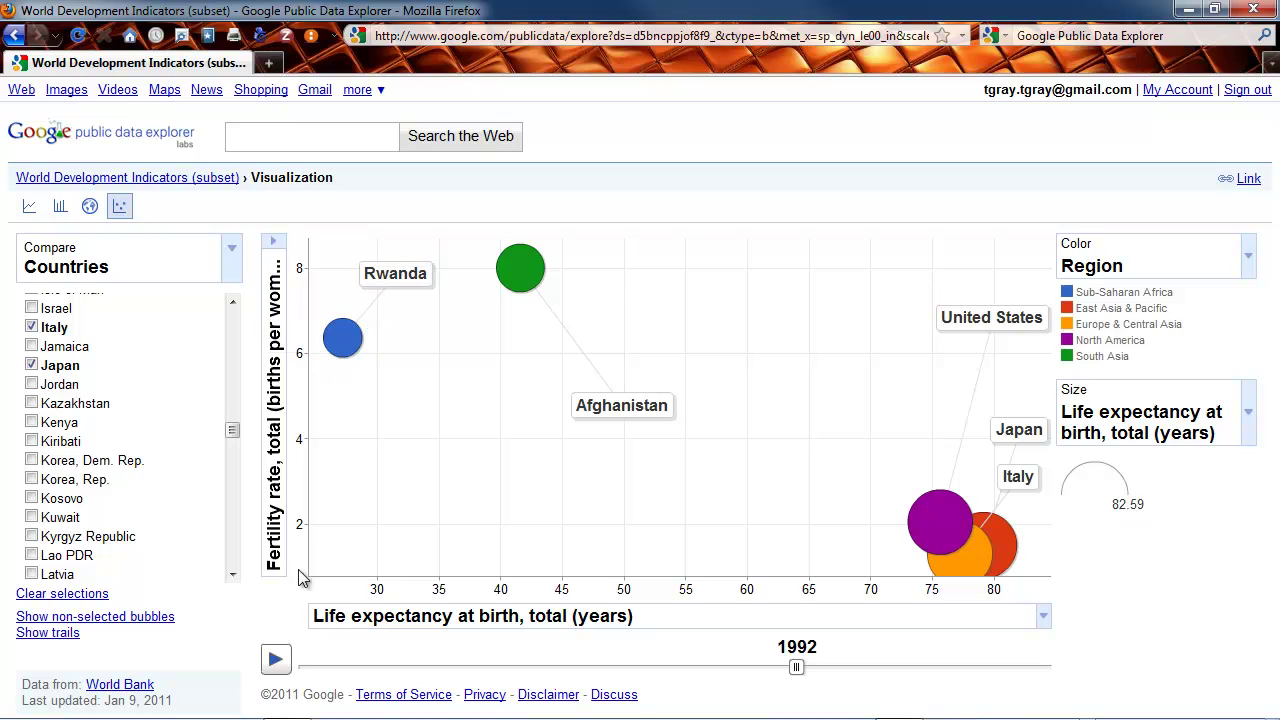
pyautogui.click(276, 660)
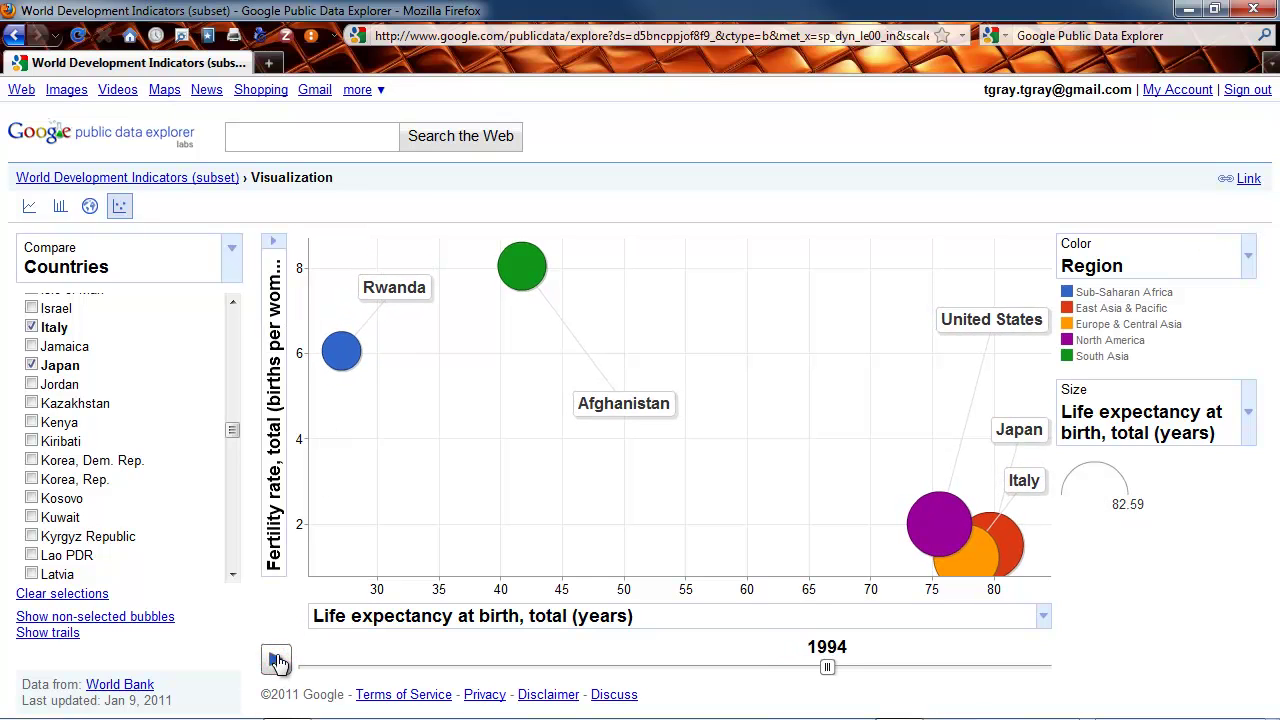
pyautogui.moveTo(338, 352)
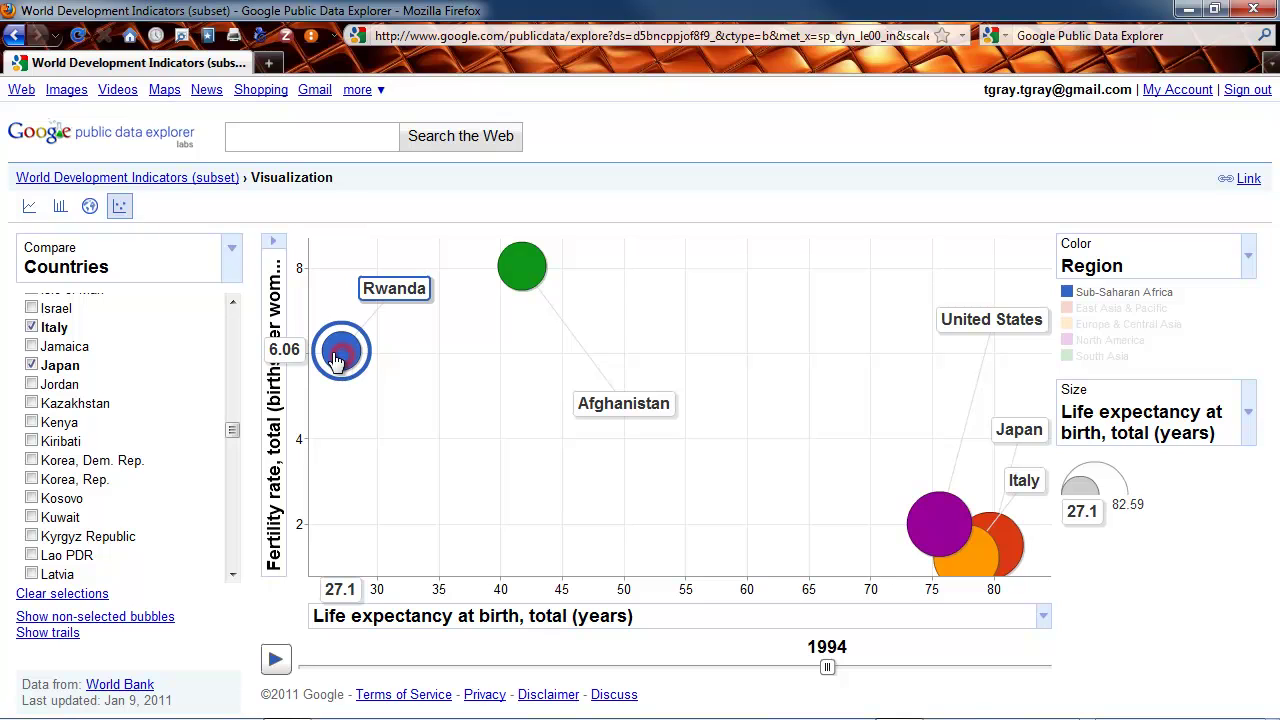
pyautogui.click(340, 352)
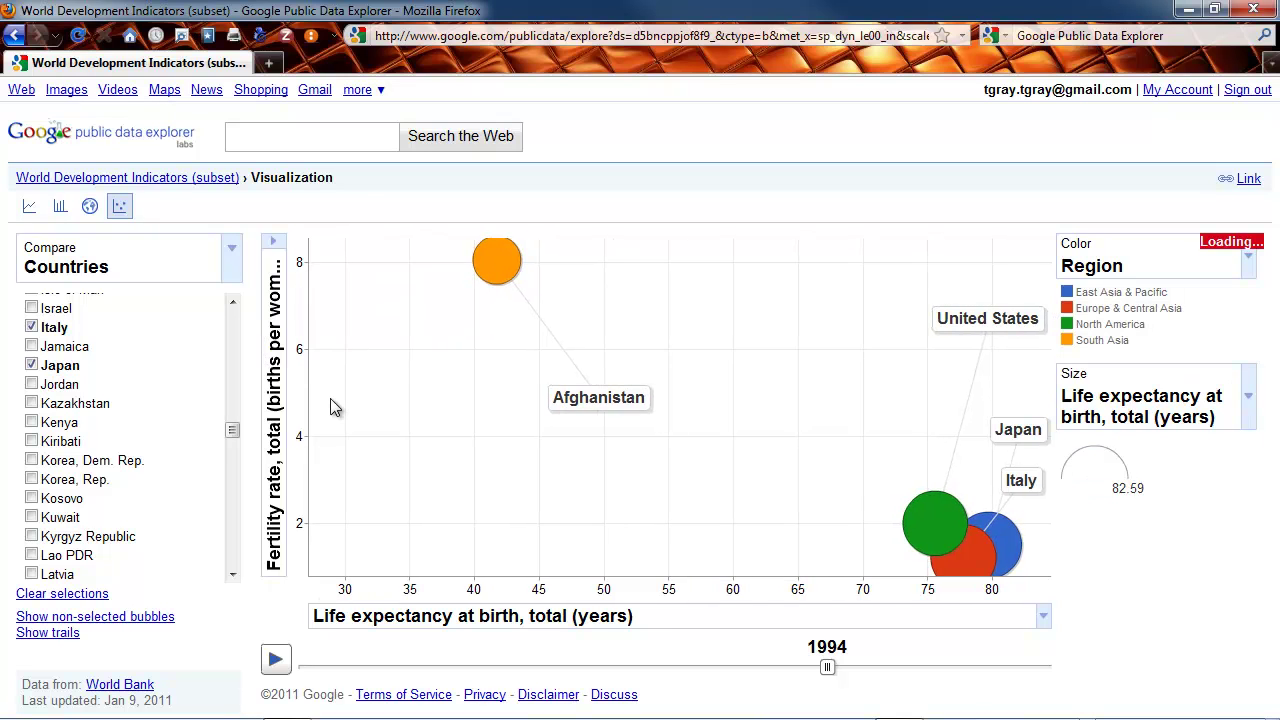
pyautogui.click(277, 661)
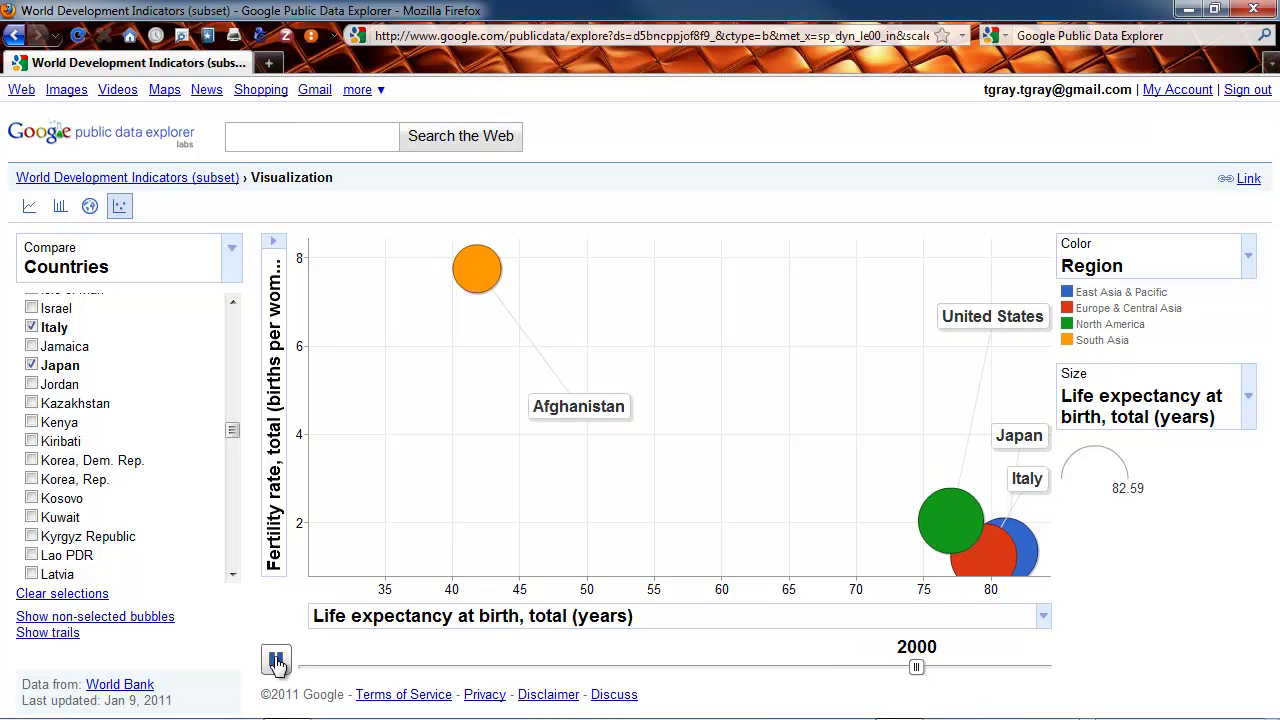
pyautogui.click(277, 661)
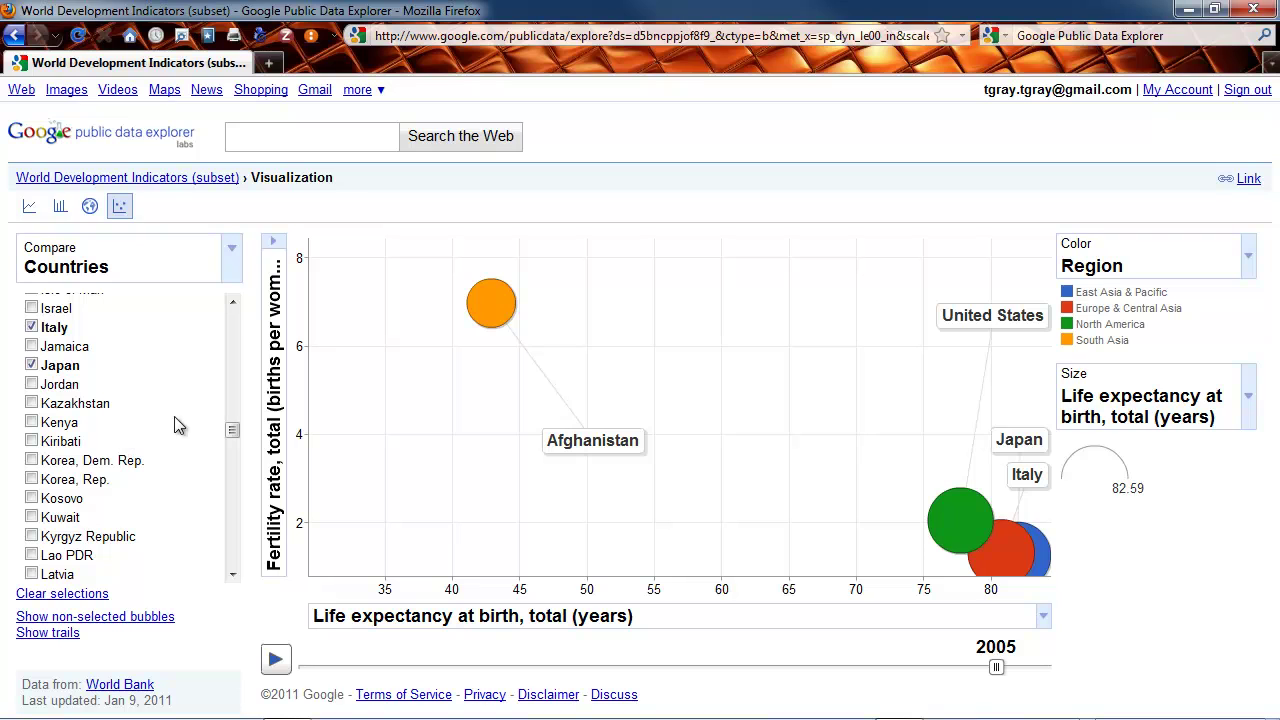
pyautogui.moveTo(233, 430)
pyautogui.mouseDown()
pyautogui.moveTo(238, 416)
pyautogui.moveTo(238, 433)
pyautogui.mouseUp()
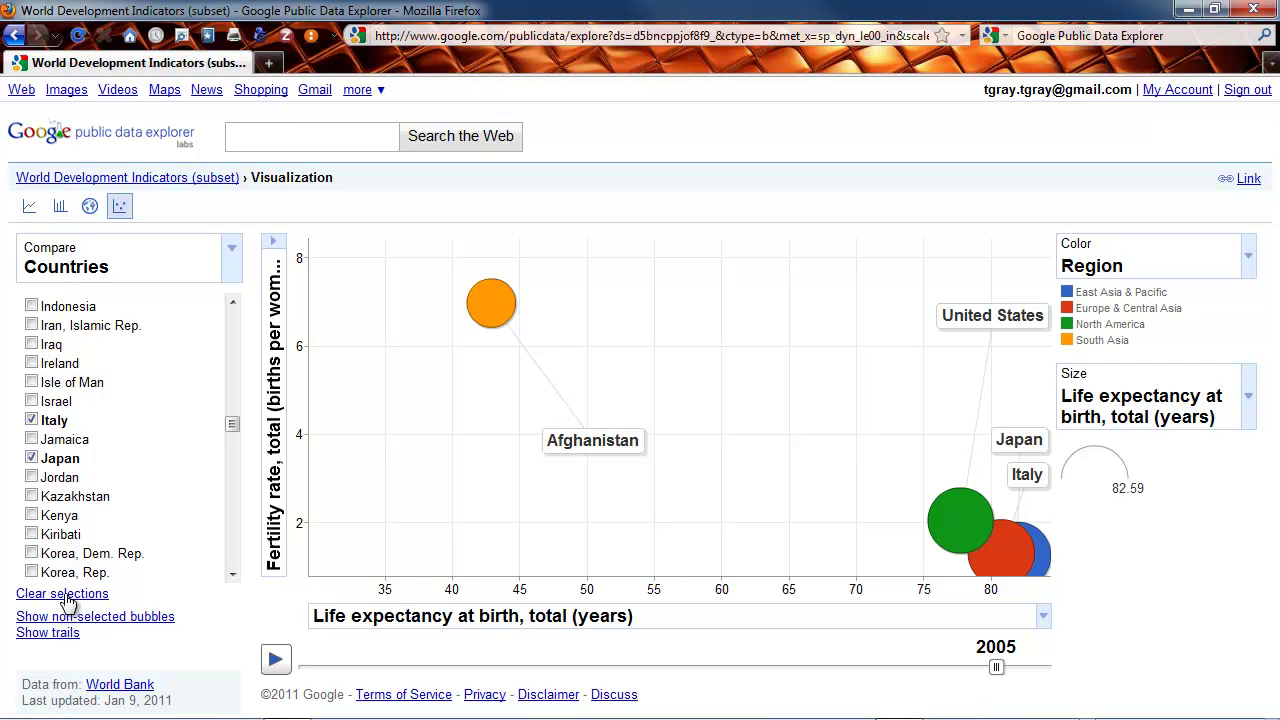
# Clear selections, pick Turkmenistan, Iraq and Jamaica, and compare their fertility as a line chart
pyautogui.click(60, 594)
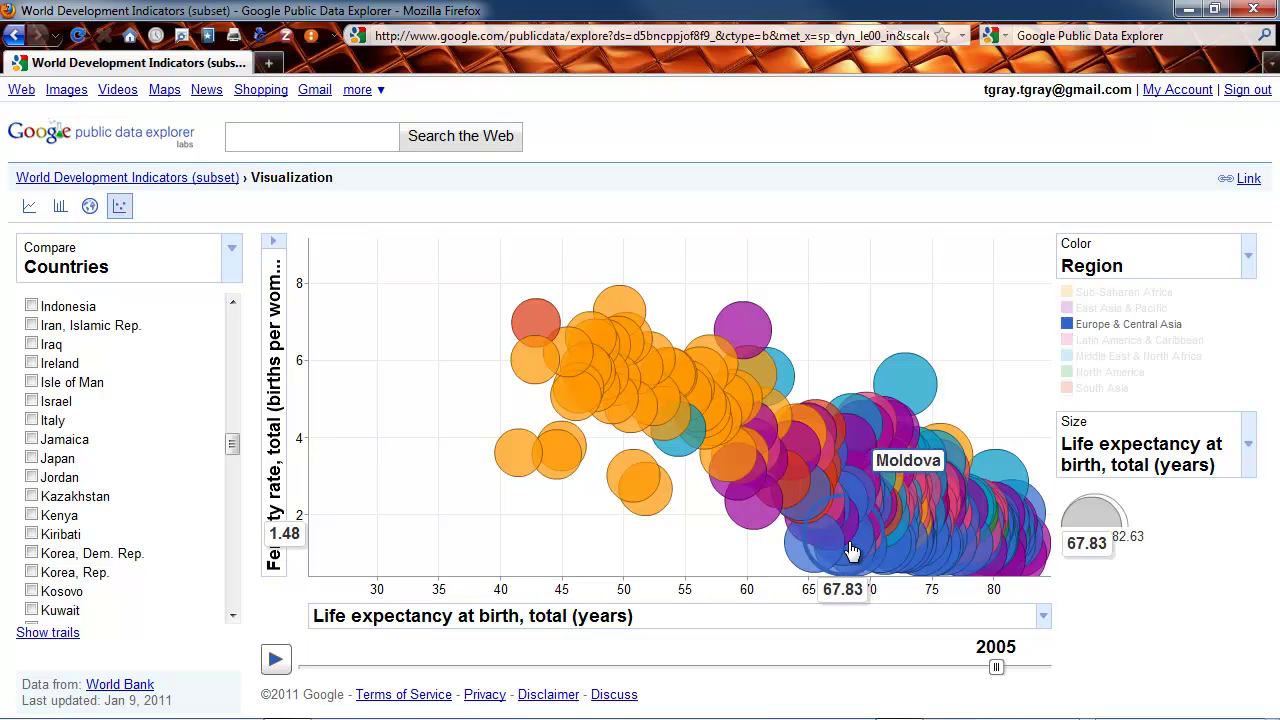
pyautogui.click(815, 507)
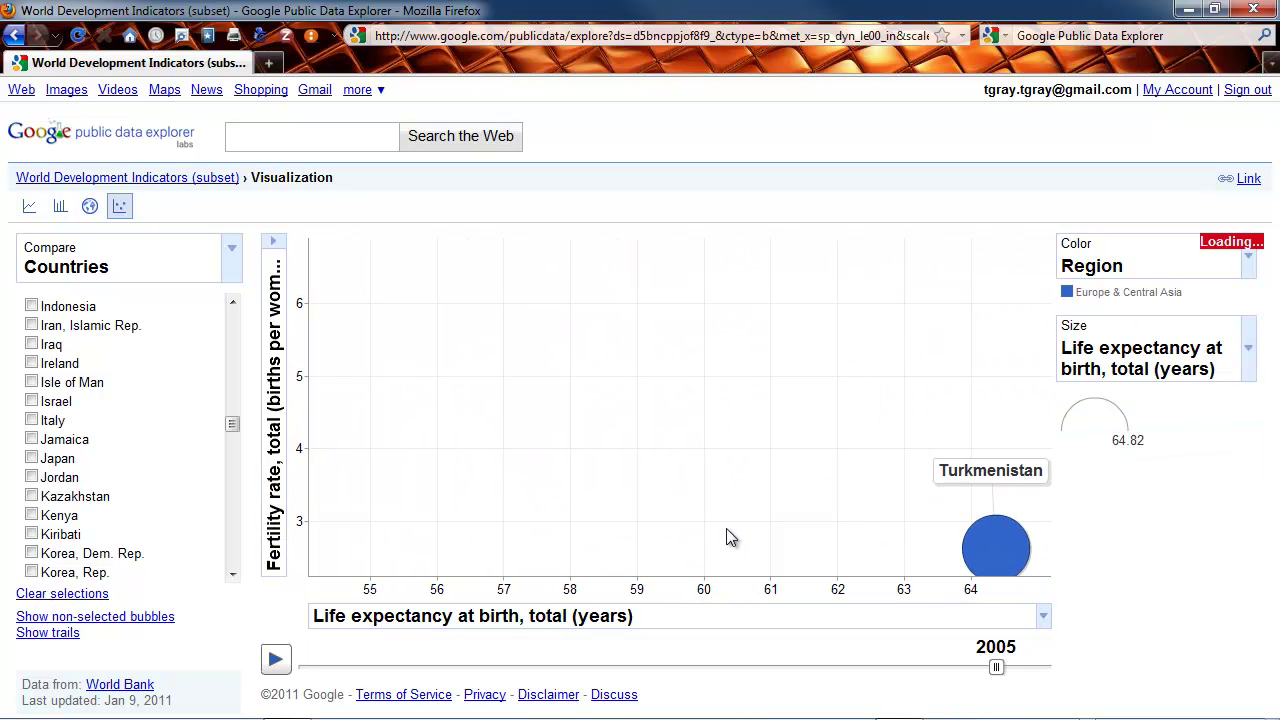
pyautogui.click(31, 344)
pyautogui.click(31, 438)
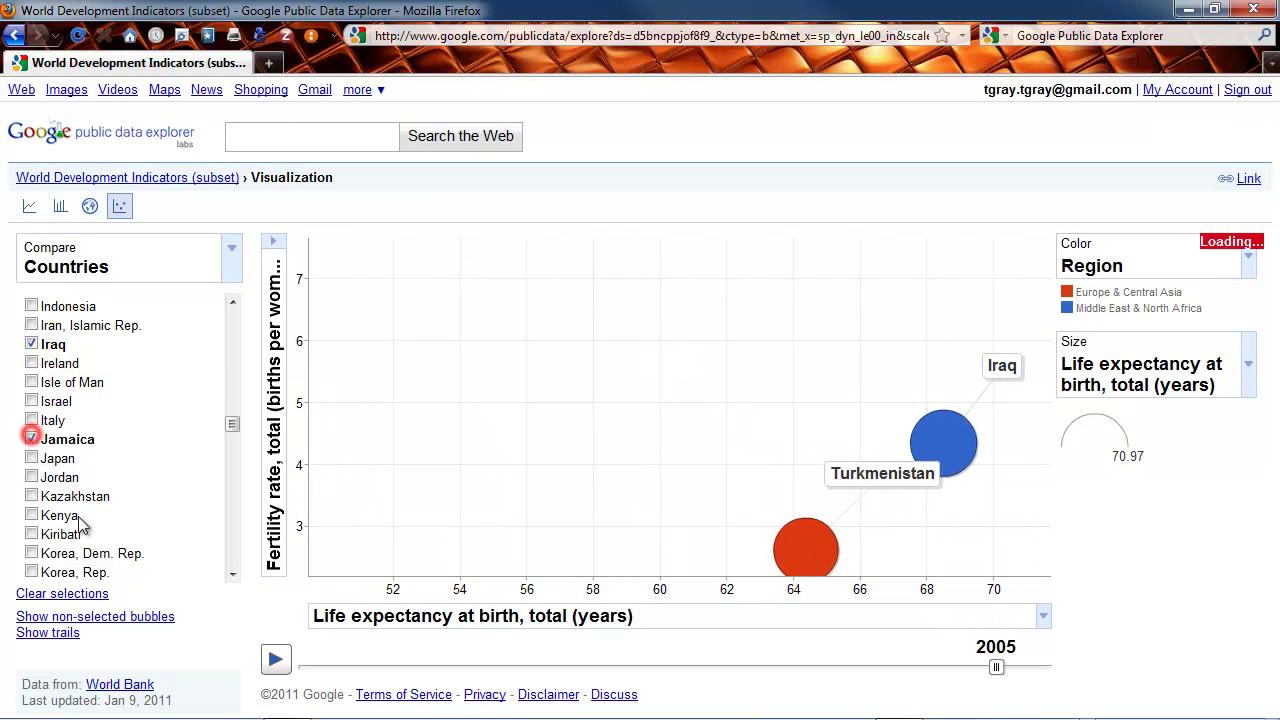
pyautogui.click(276, 659)
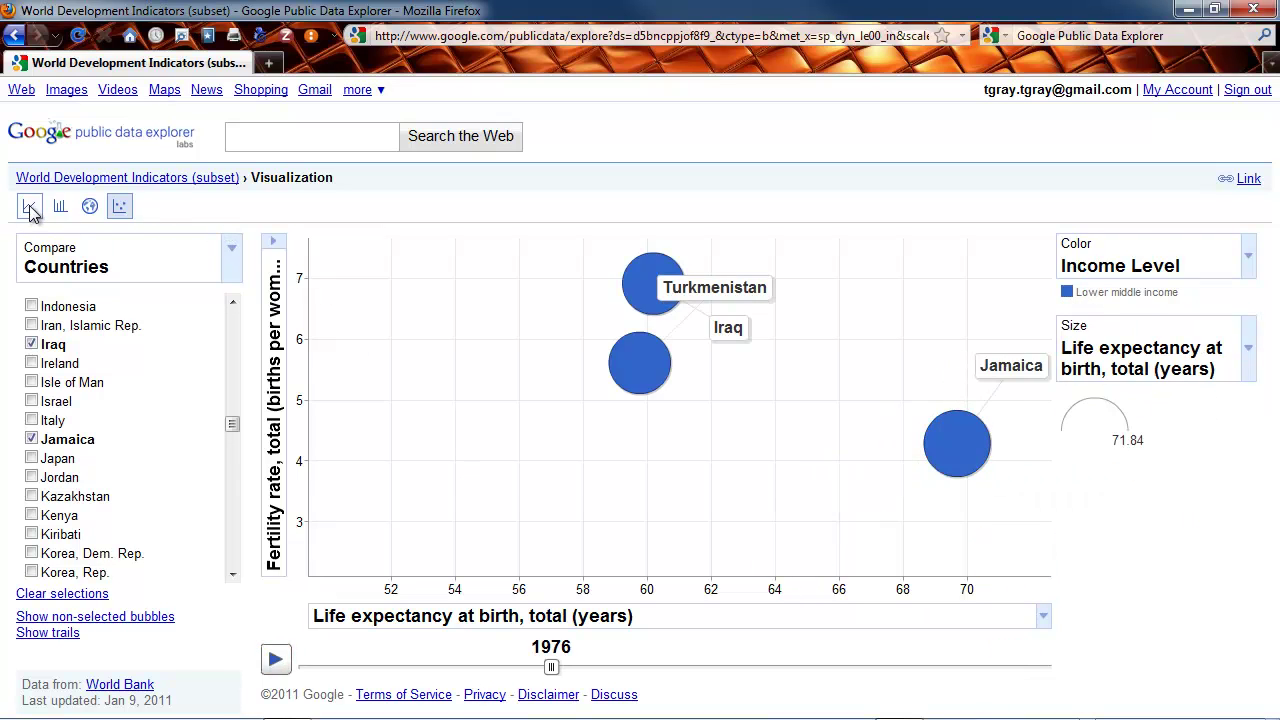
pyautogui.click(29, 206)
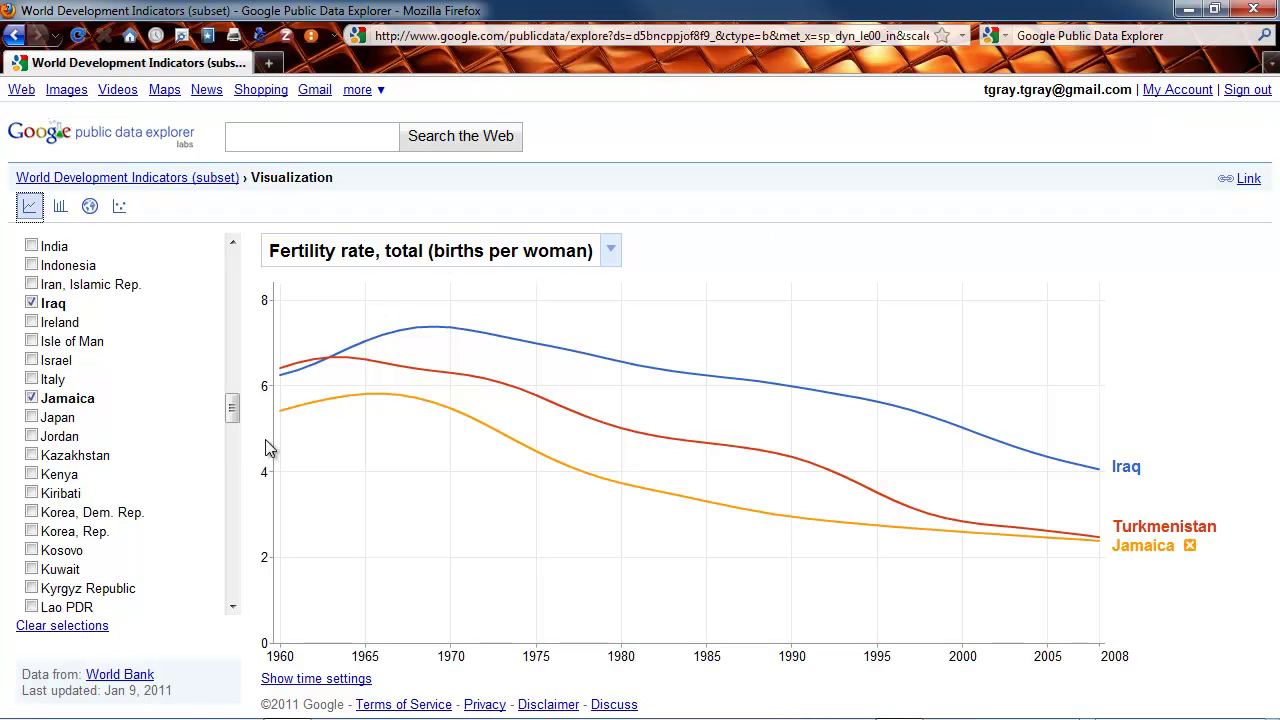
pyautogui.click(113, 136)
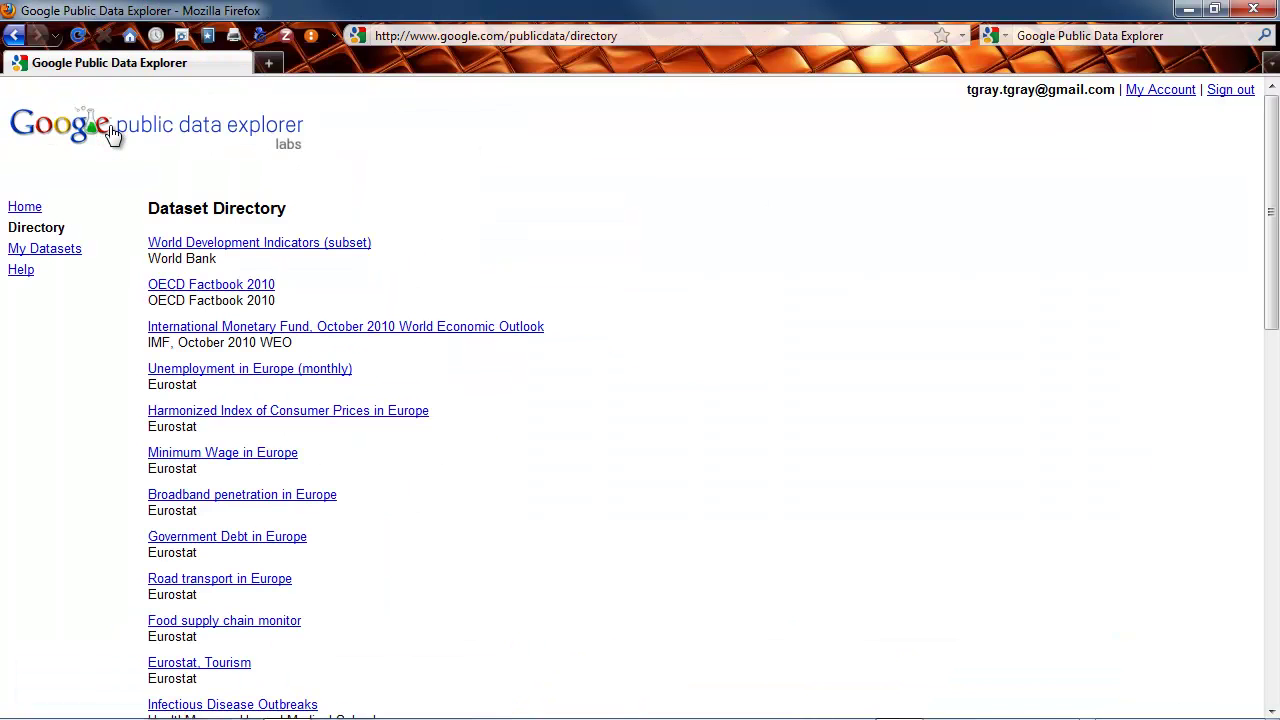
# From the home page, list the datasets and open Historical Population in the U.S
pyautogui.click(25, 206)
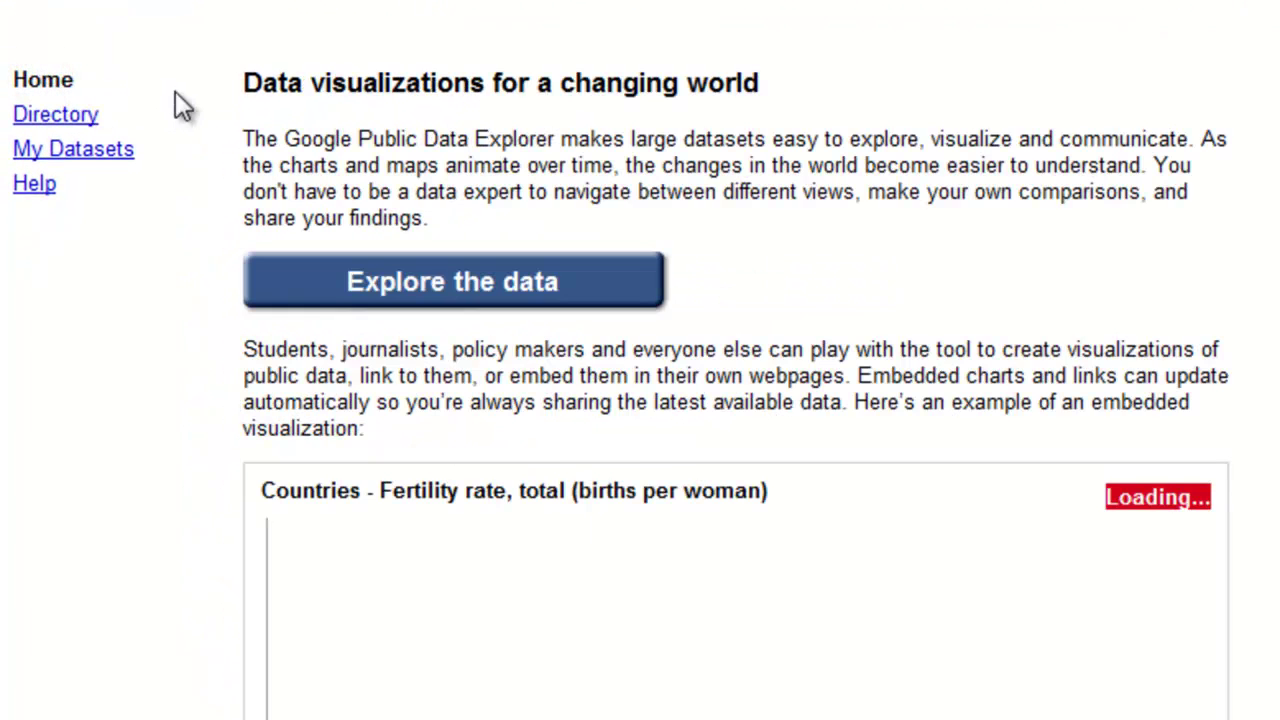
pyautogui.click(45, 117)
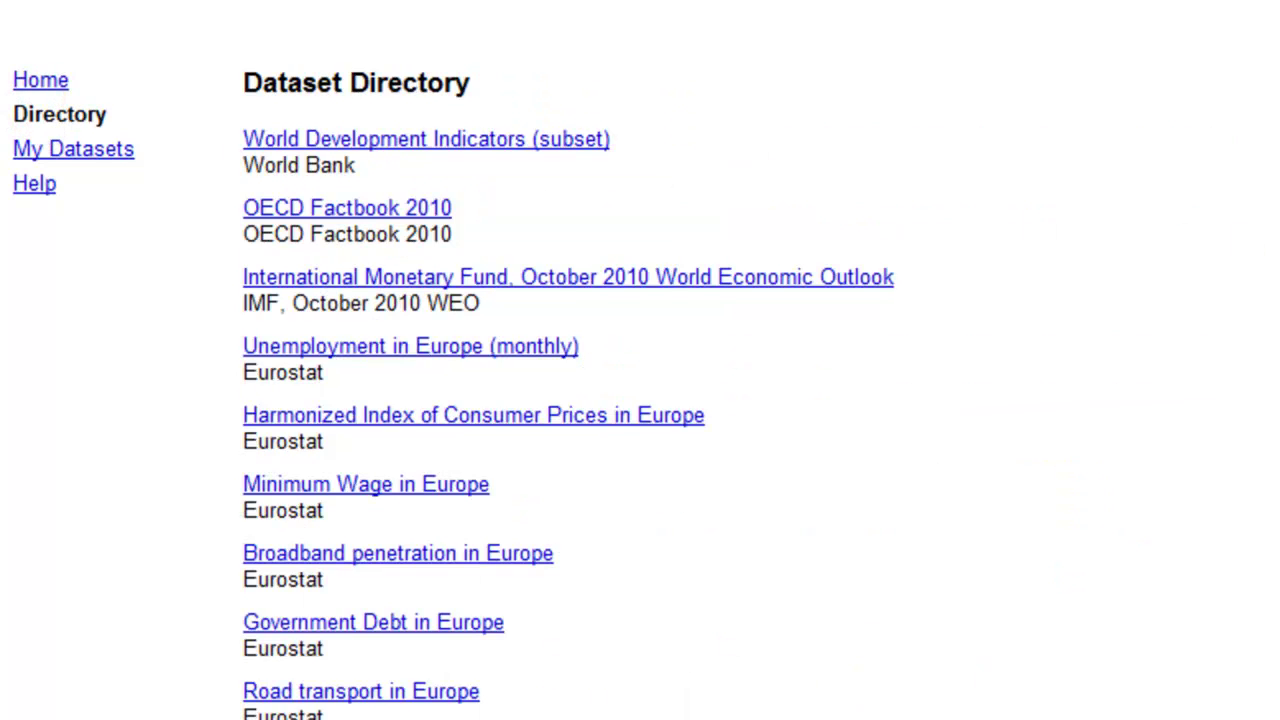
pyautogui.scroll(-5, 640, 400)
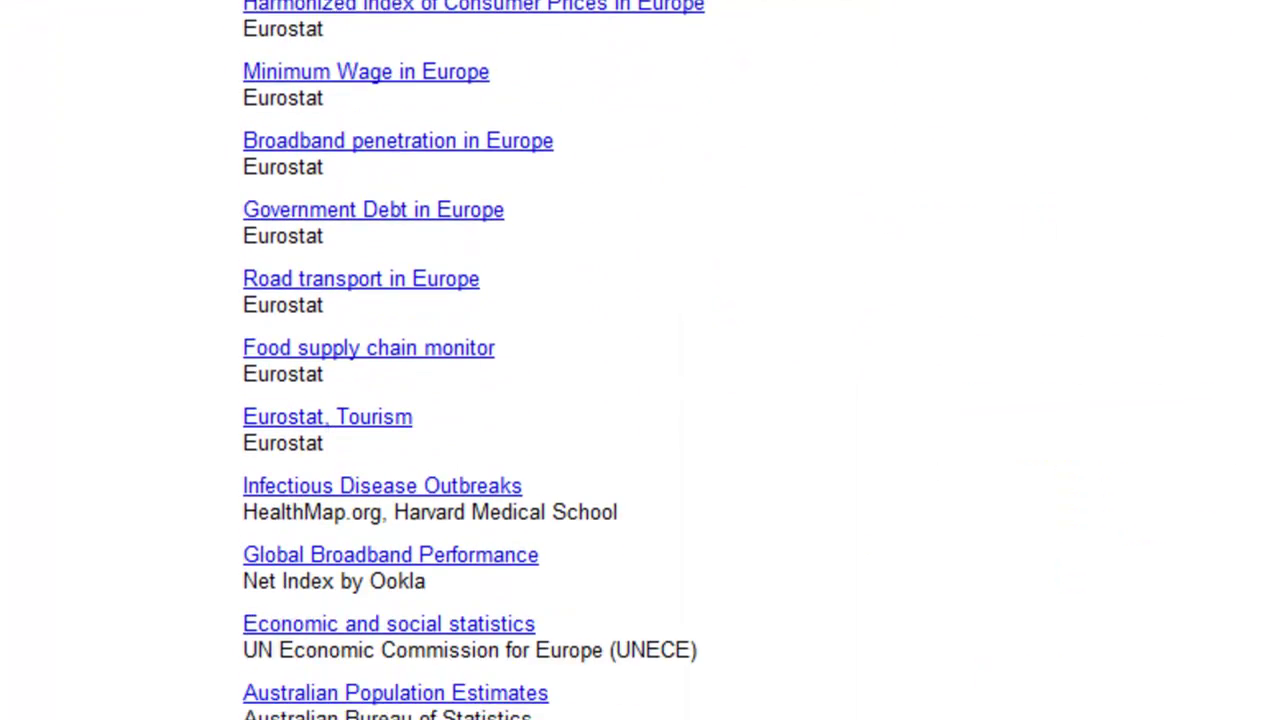
pyautogui.scroll(-4, 640, 400)
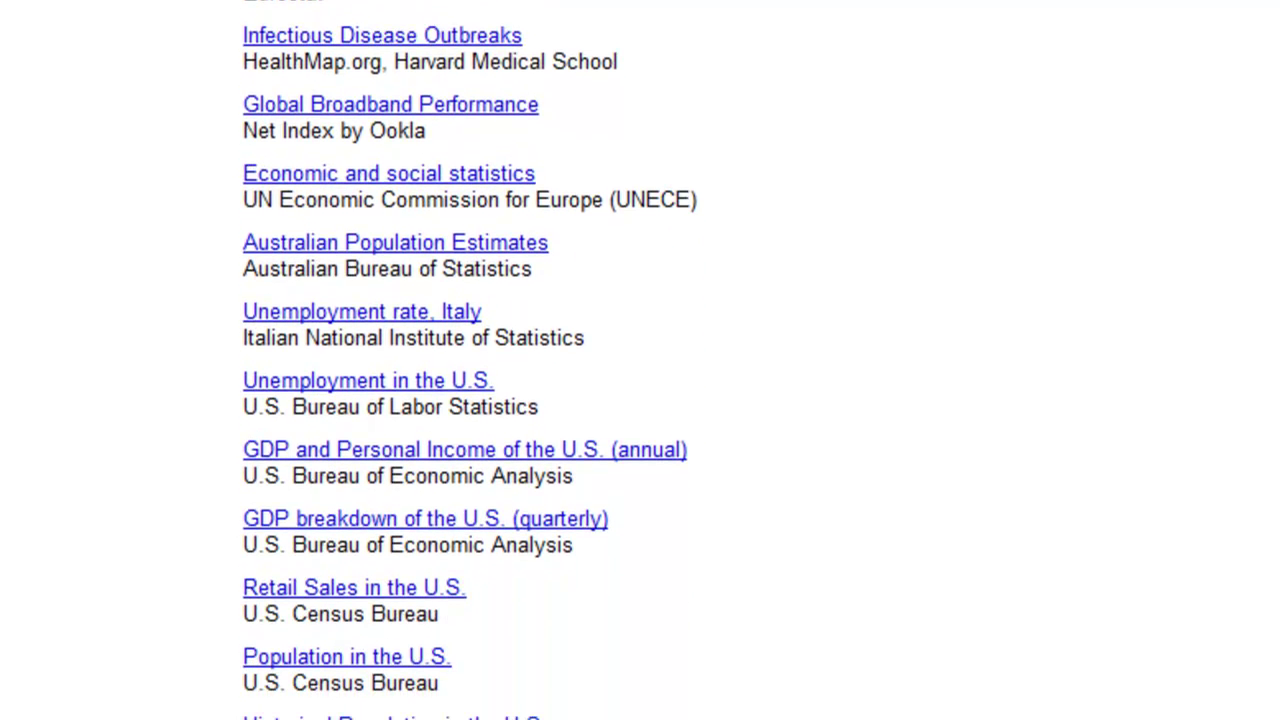
pyautogui.scroll(-1, 640, 400)
pyautogui.scroll(-3, 640, 400)
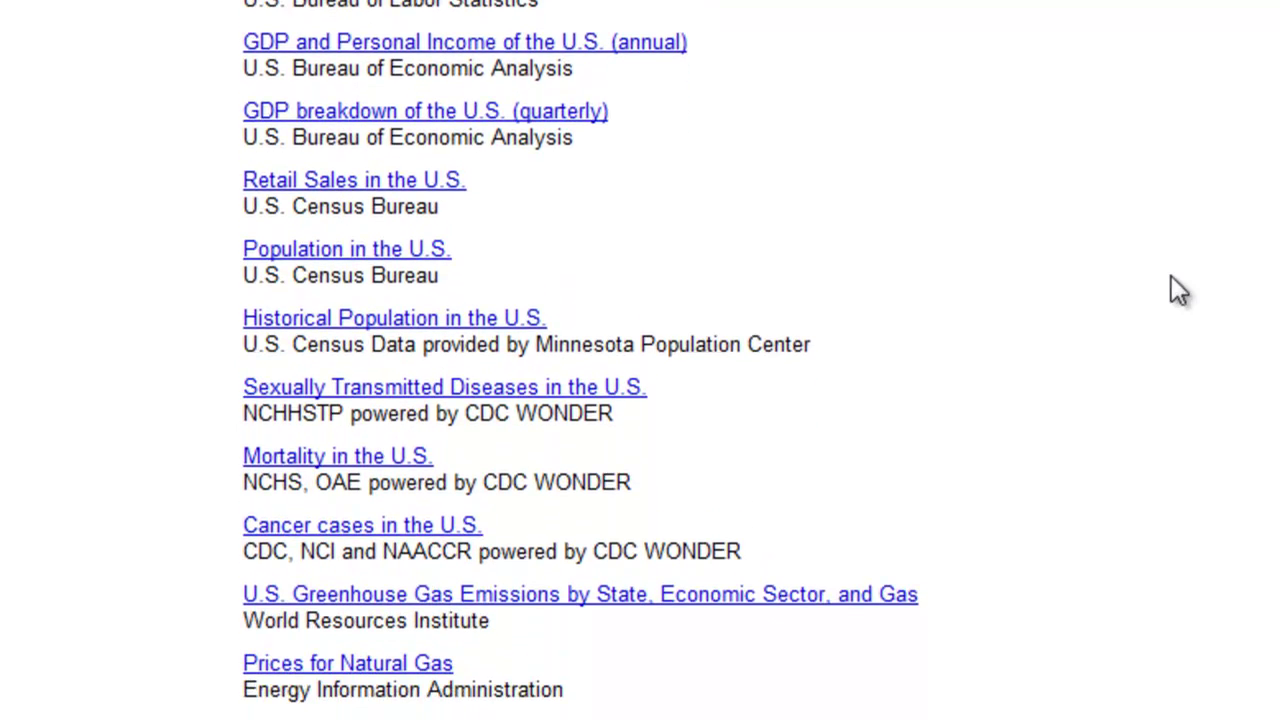
pyautogui.click(459, 320)
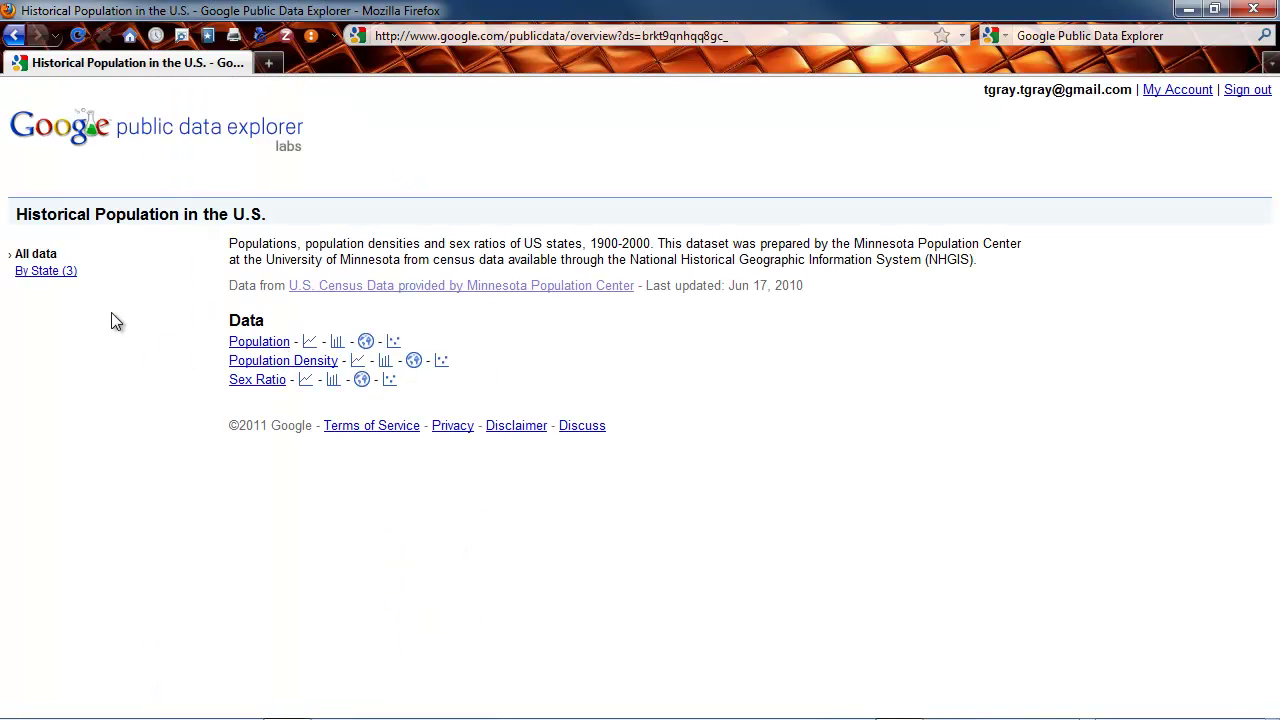
# Chart the Population data as a bubble chart with bubbles coloured by Population
pyautogui.click(242, 341)
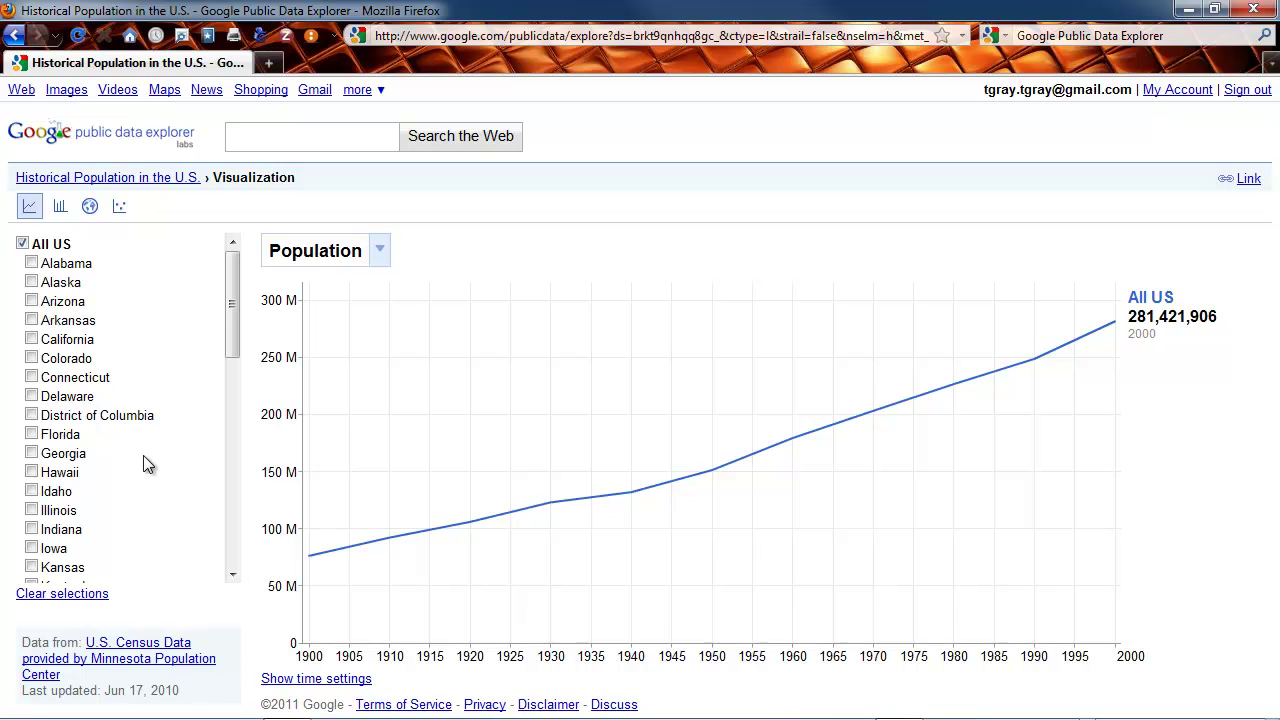
pyautogui.click(120, 205)
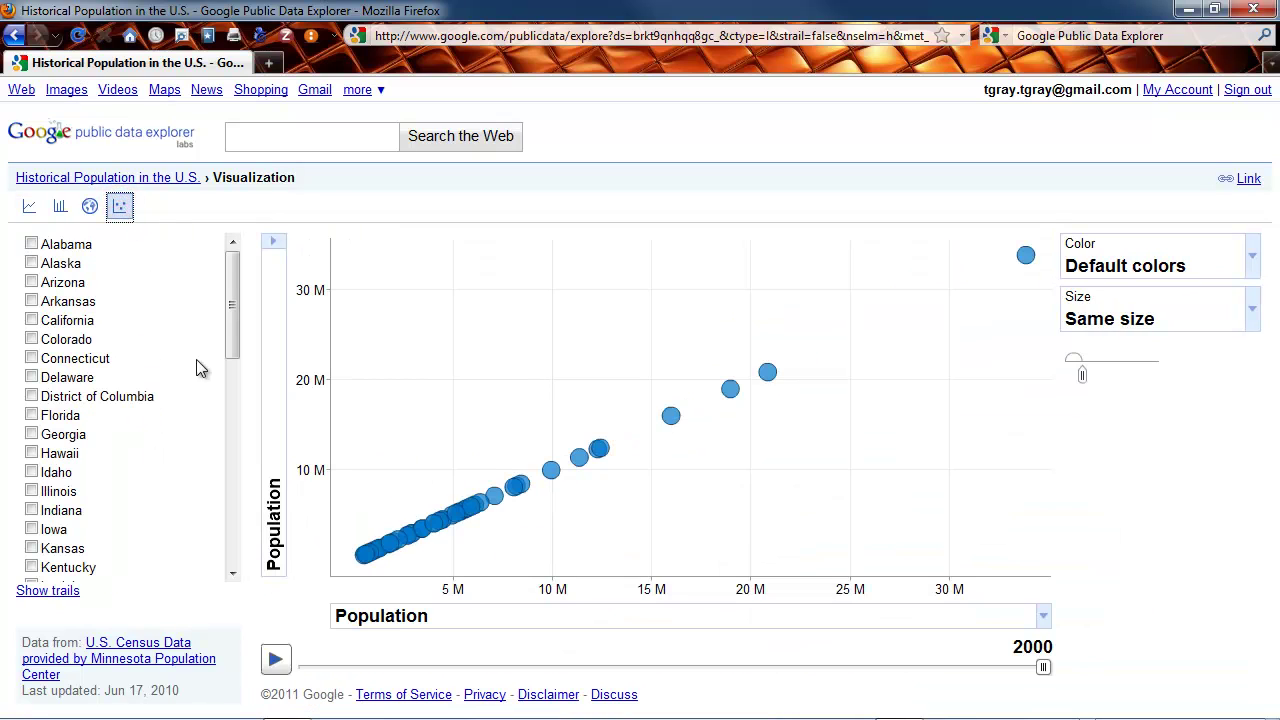
pyautogui.click(1251, 257)
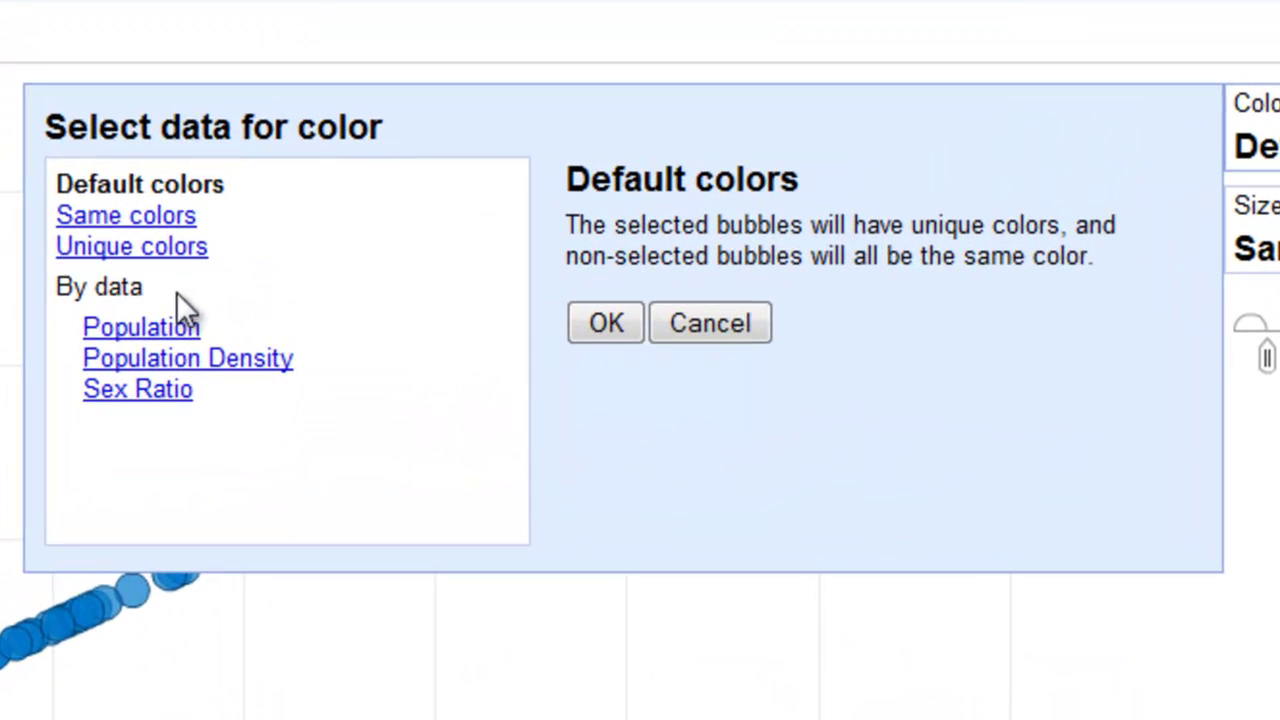
pyautogui.click(496, 356)
pyautogui.click(603, 306)
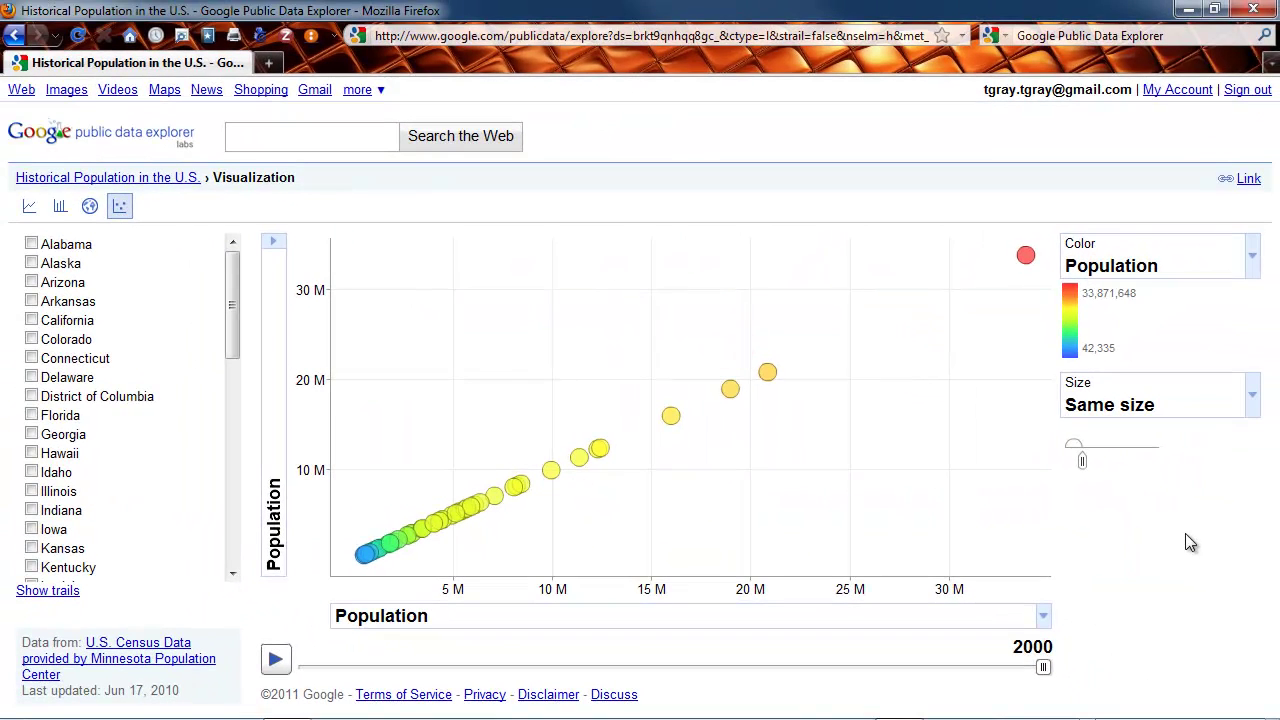
pyautogui.click(1246, 388)
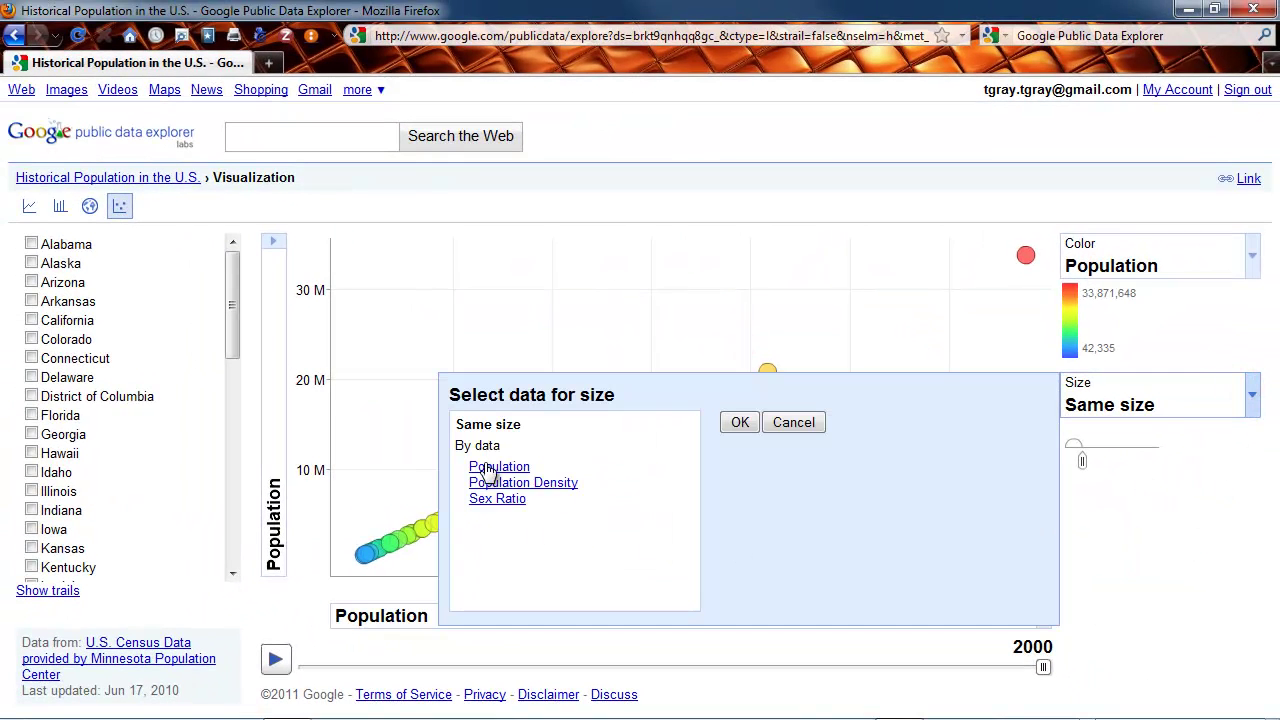
# Size the state bubbles by Population and play the animation from 1900 to 2000
pyautogui.click(486, 468)
pyautogui.click(737, 484)
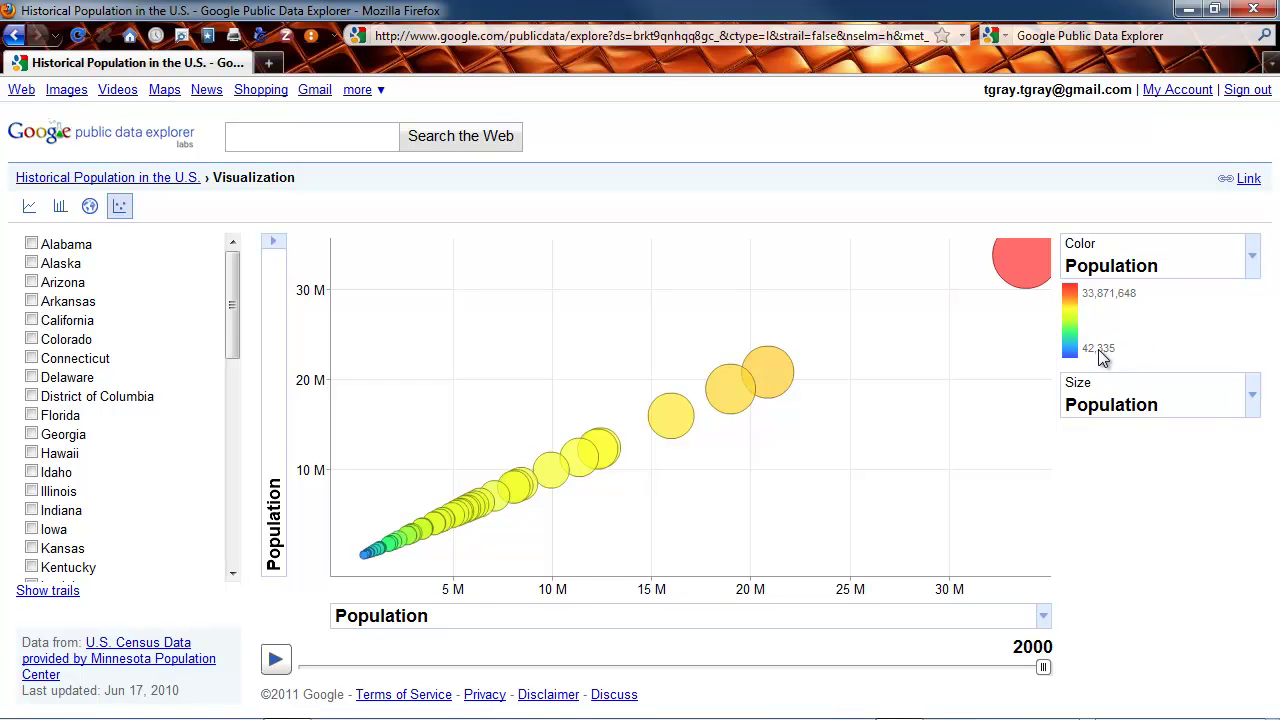
pyautogui.click(276, 659)
pyautogui.moveTo(1012, 268)
pyautogui.moveTo(780, 385)
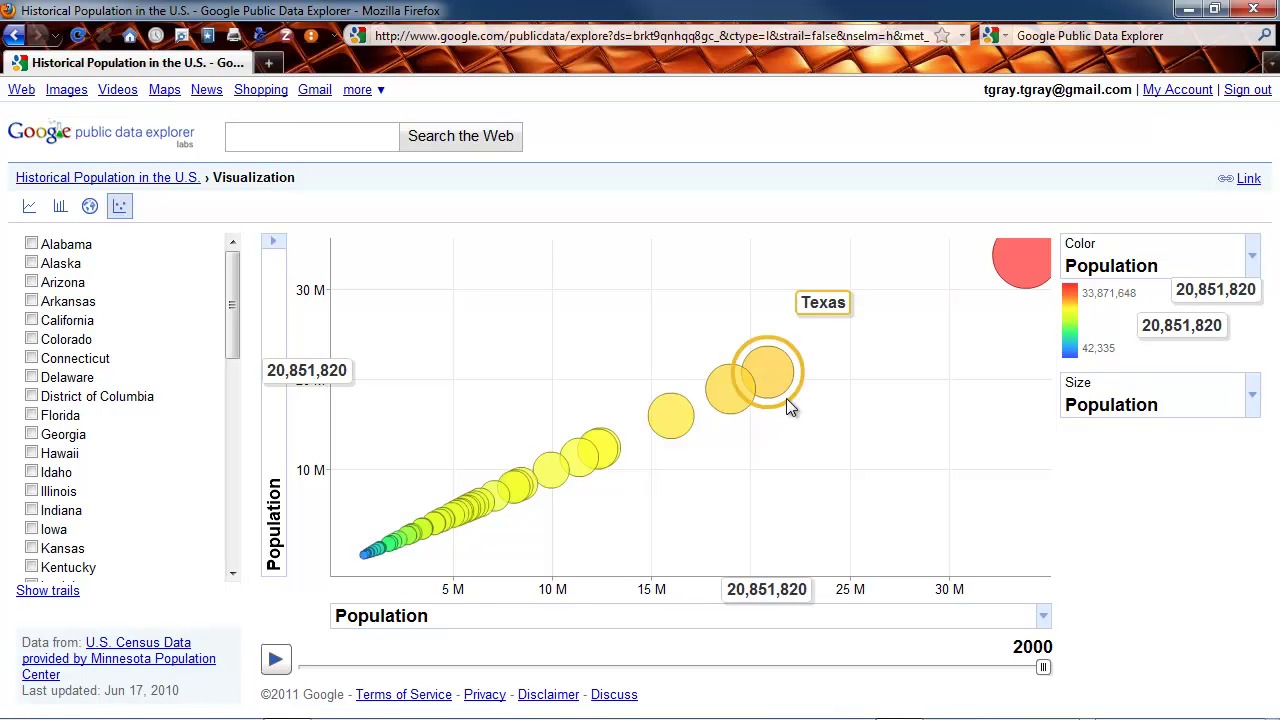
pyautogui.moveTo(678, 433)
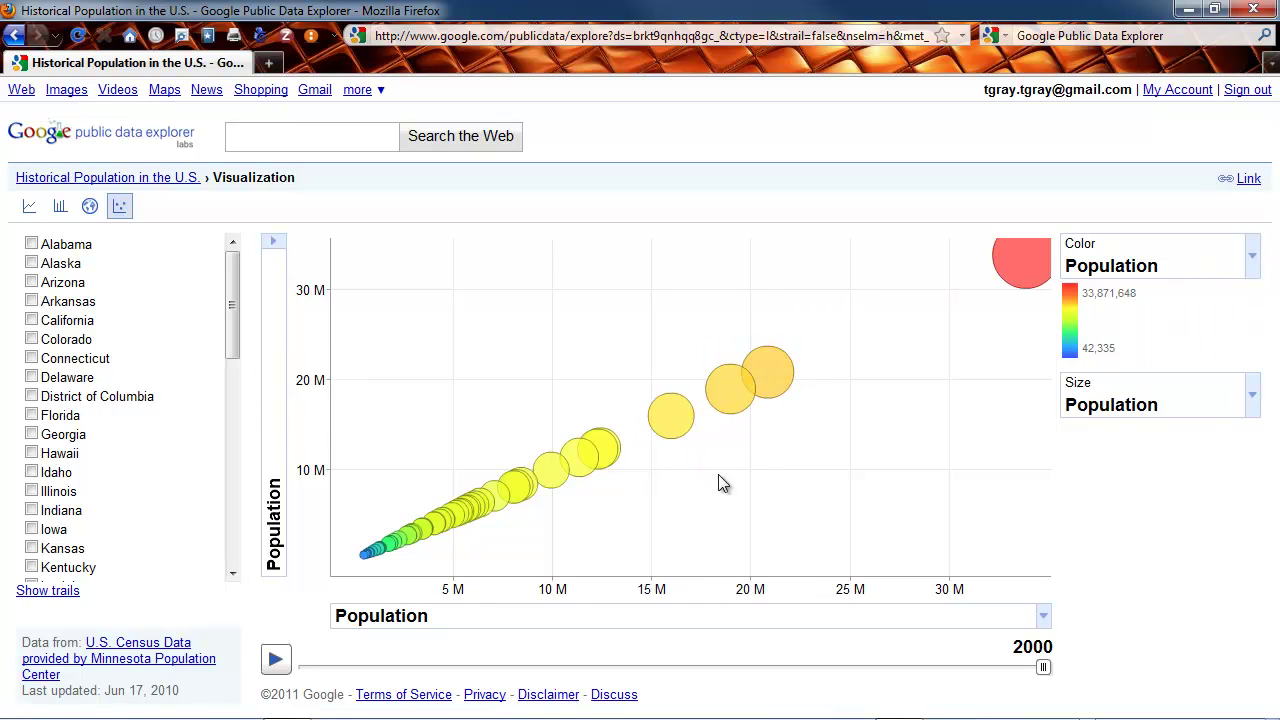
pyautogui.moveTo(733, 409)
# Select the Florida, Texas and California bubbles and replay the population animation
pyautogui.click(672, 418)
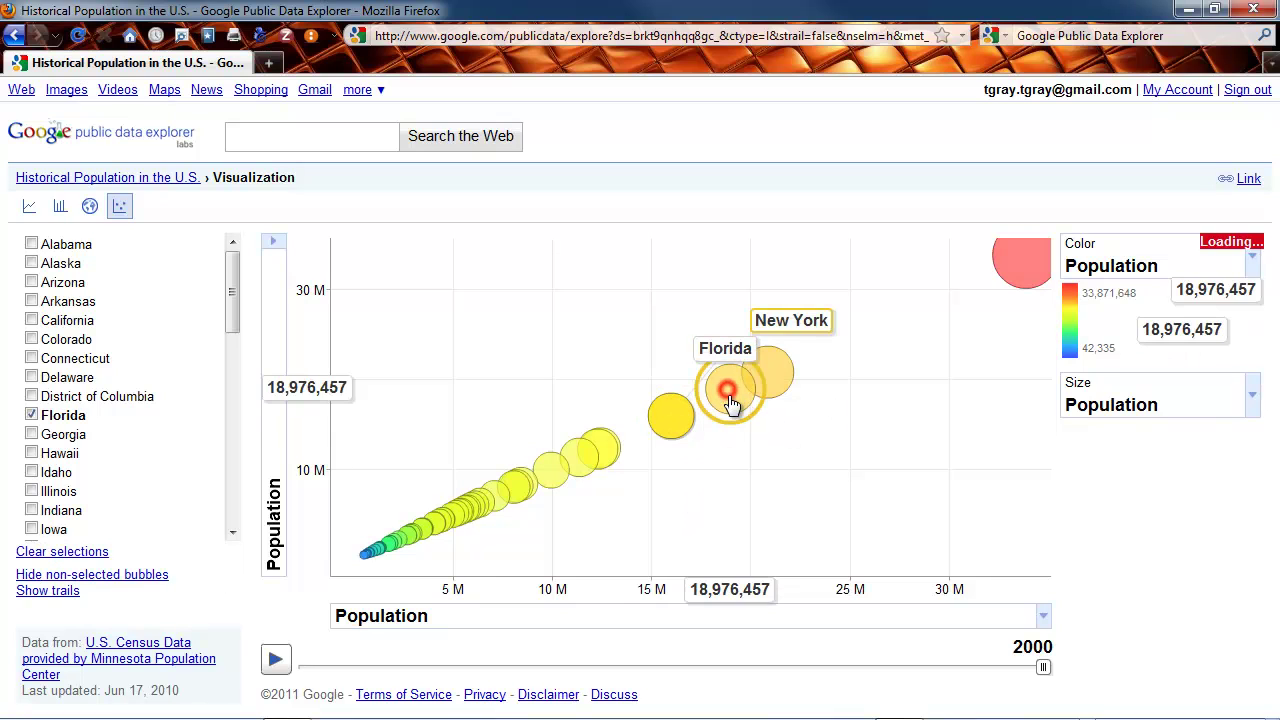
pyautogui.click(782, 384)
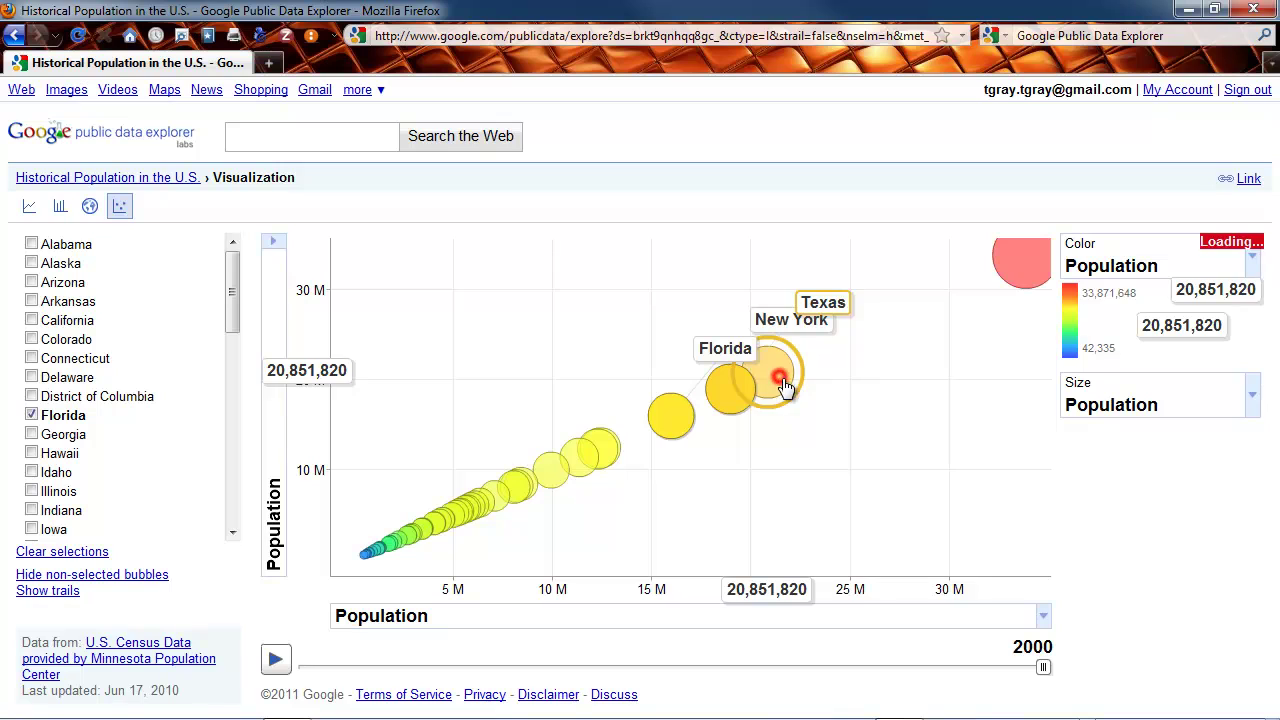
pyautogui.click(1026, 272)
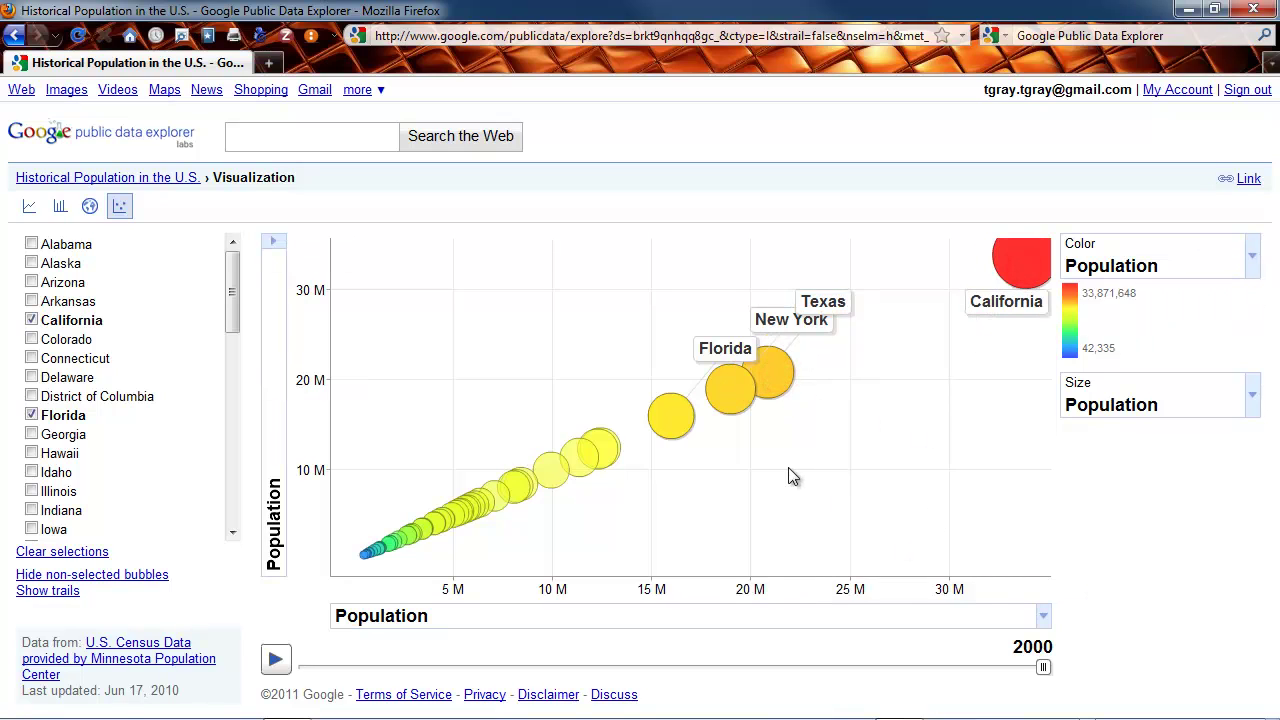
pyautogui.click(276, 663)
# Plot Population Density on the vertical axis
pyautogui.click(277, 248)
pyautogui.click(380, 307)
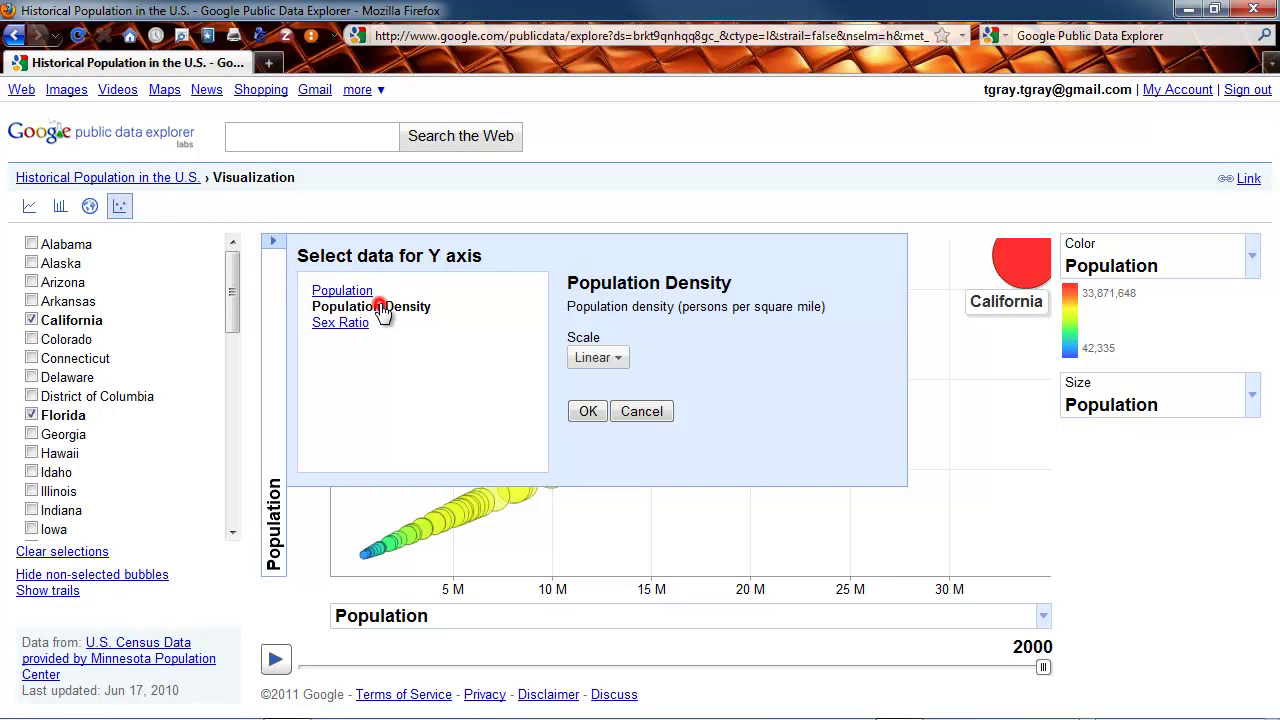
pyautogui.click(586, 411)
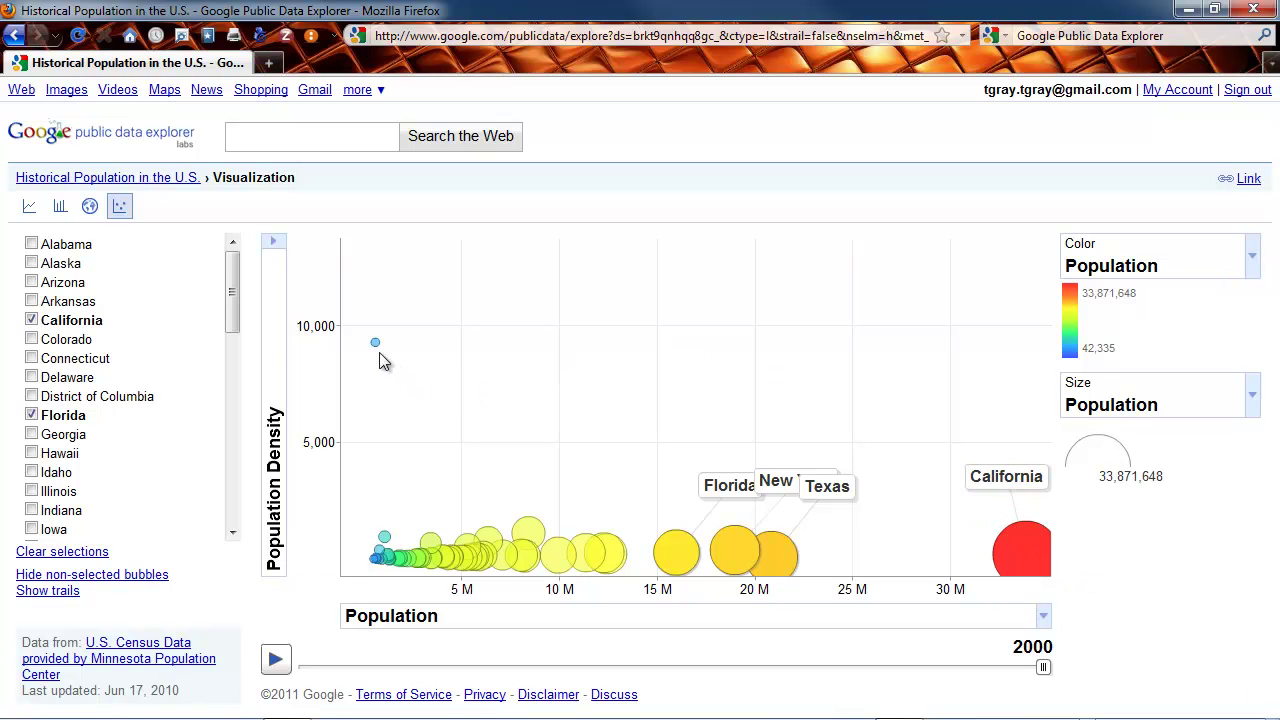
# Colour and size the bubbles by Population Density, then select the District of Columbia bubble
pyautogui.moveTo(377, 350)
pyautogui.click(1251, 257)
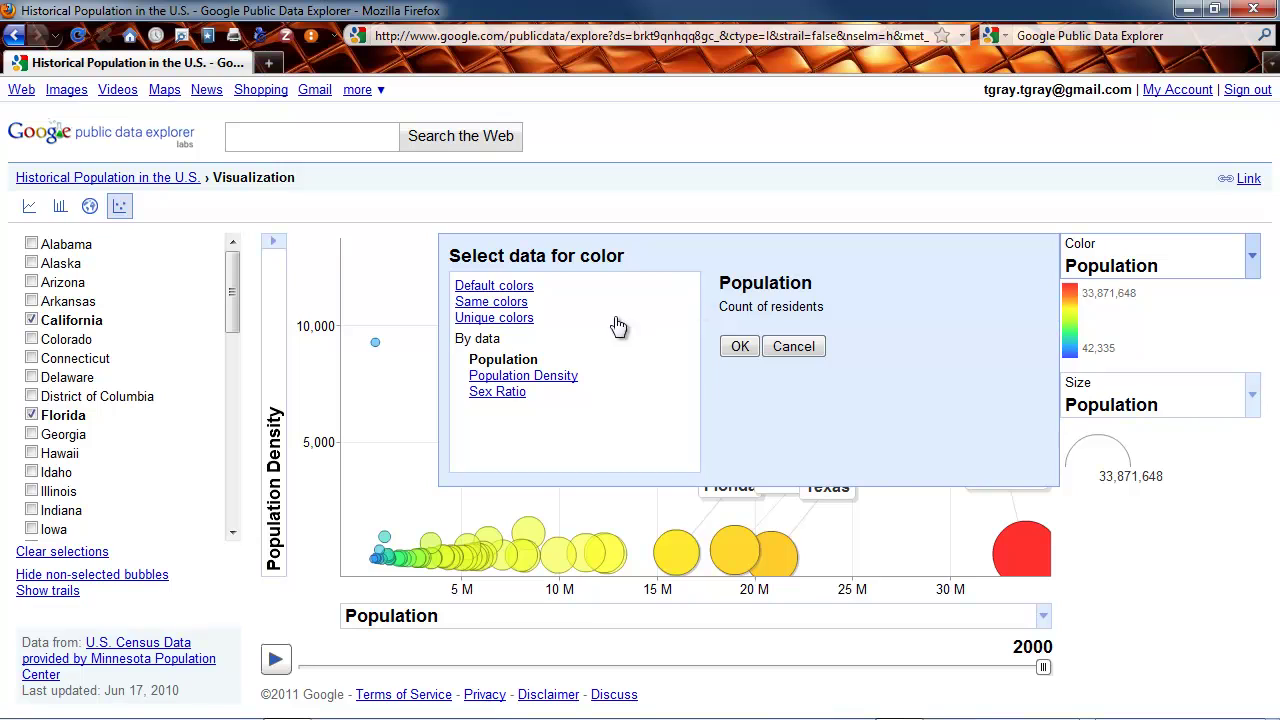
pyautogui.click(551, 377)
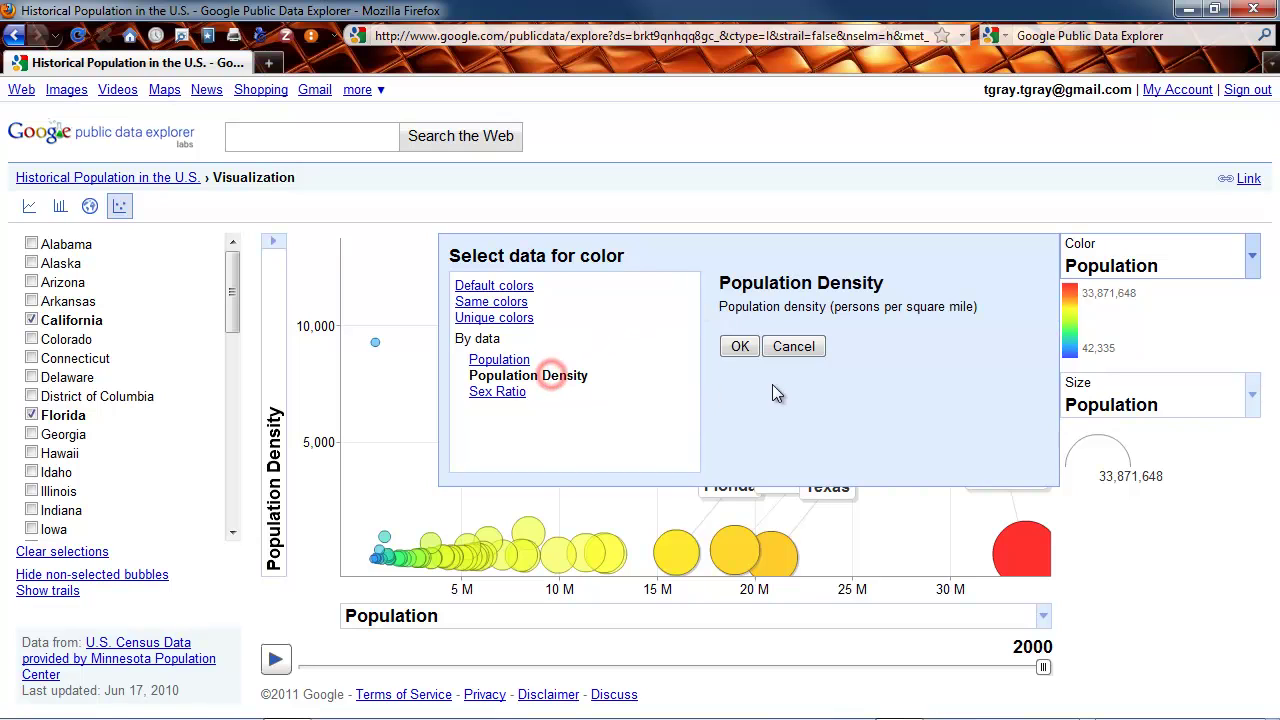
pyautogui.click(739, 346)
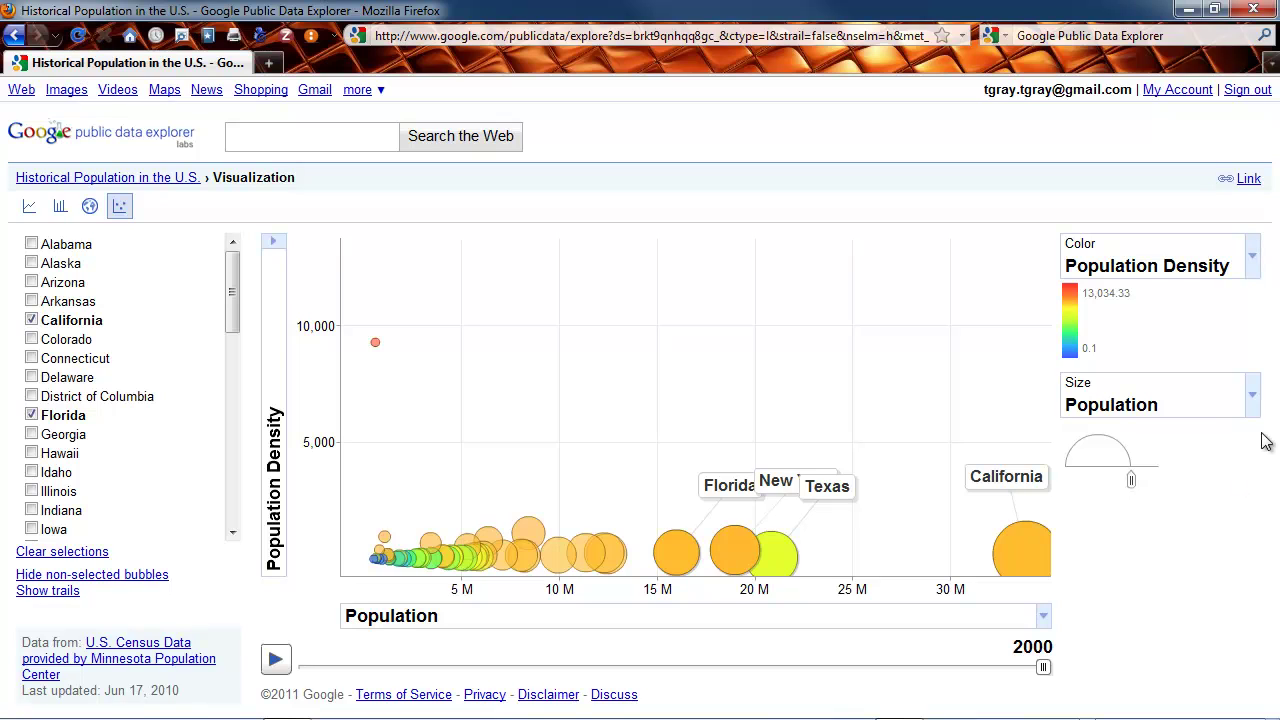
pyautogui.click(1252, 395)
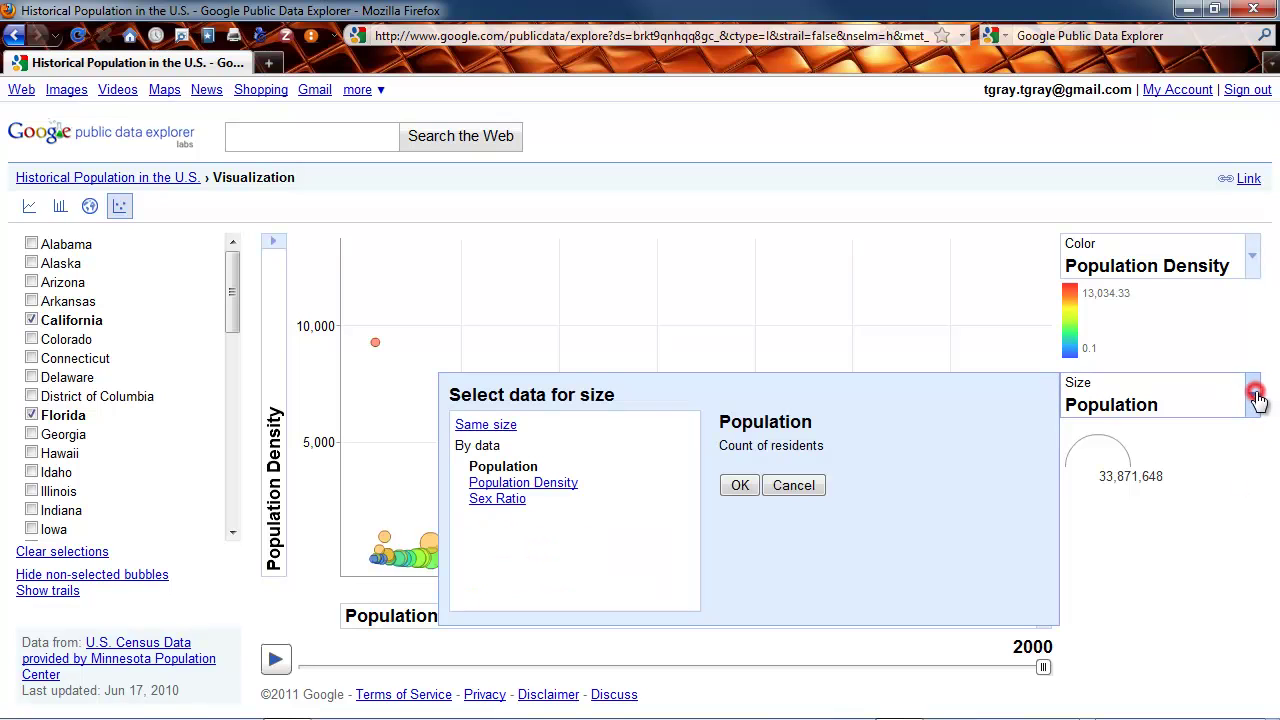
pyautogui.click(557, 484)
pyautogui.click(739, 485)
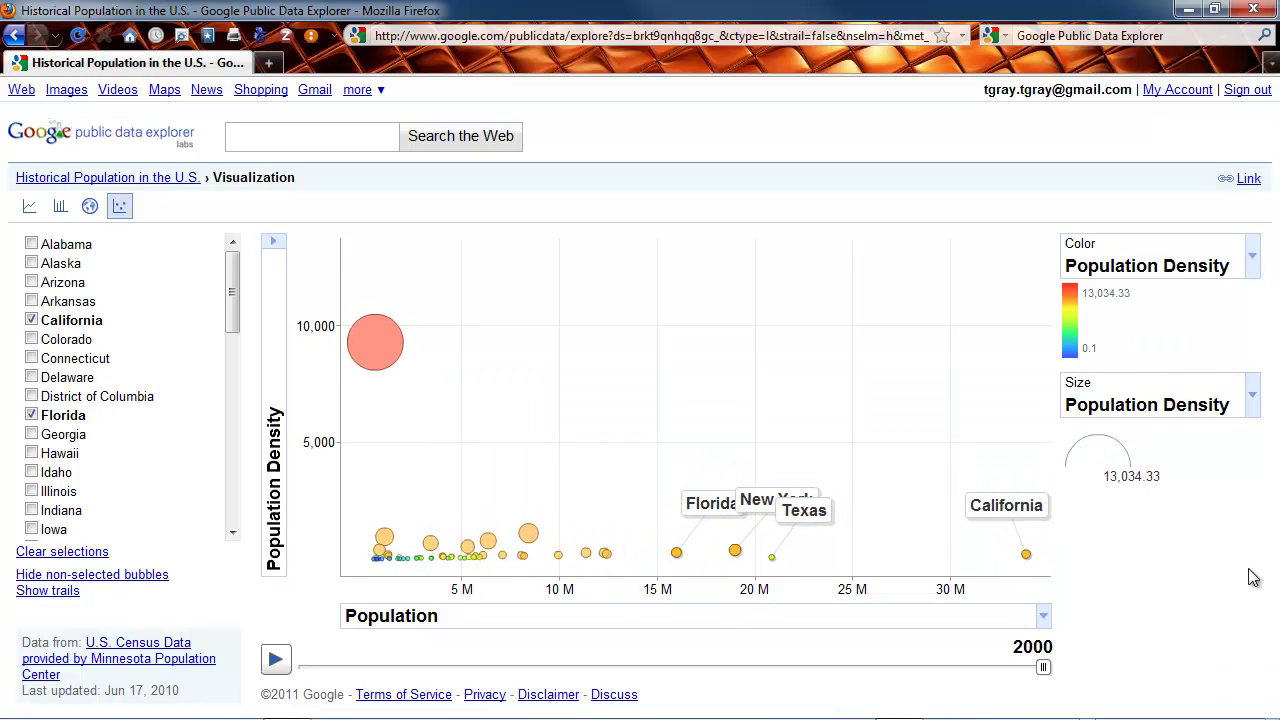
pyautogui.click(380, 360)
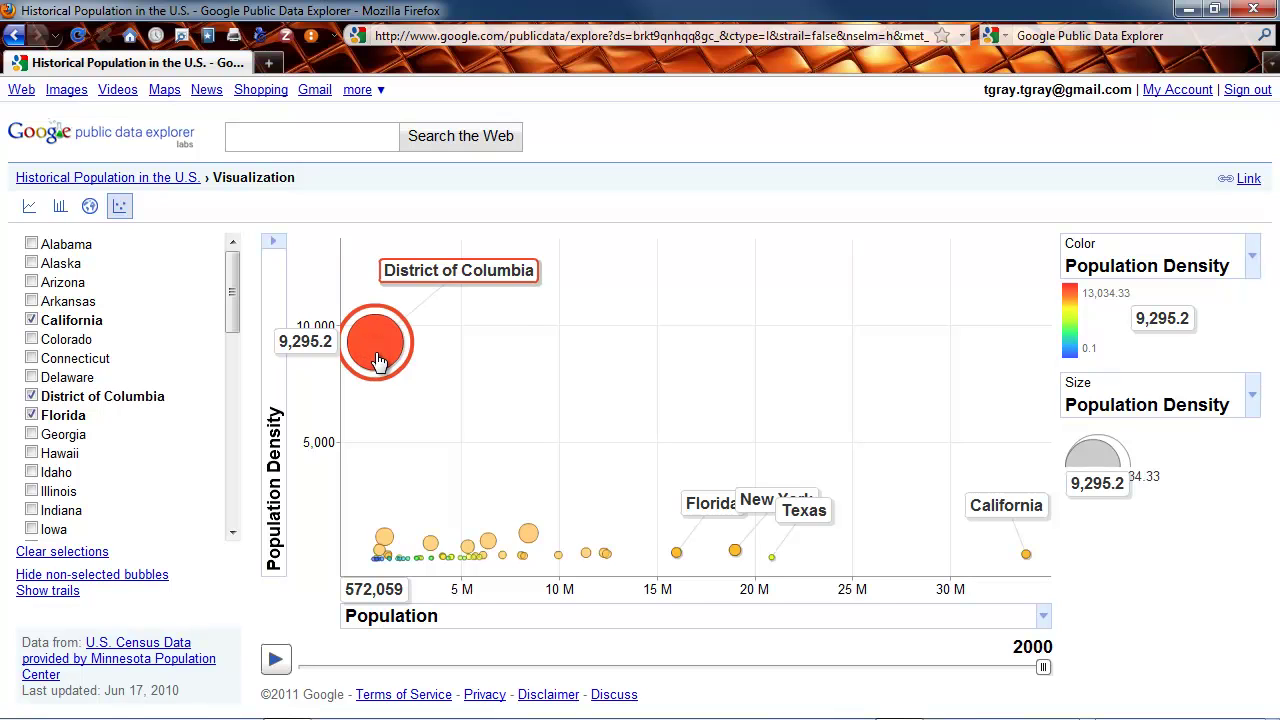
# Clear the selections, select only District of Columbia, and replay the density animation to 2000
pyautogui.click(90, 551)
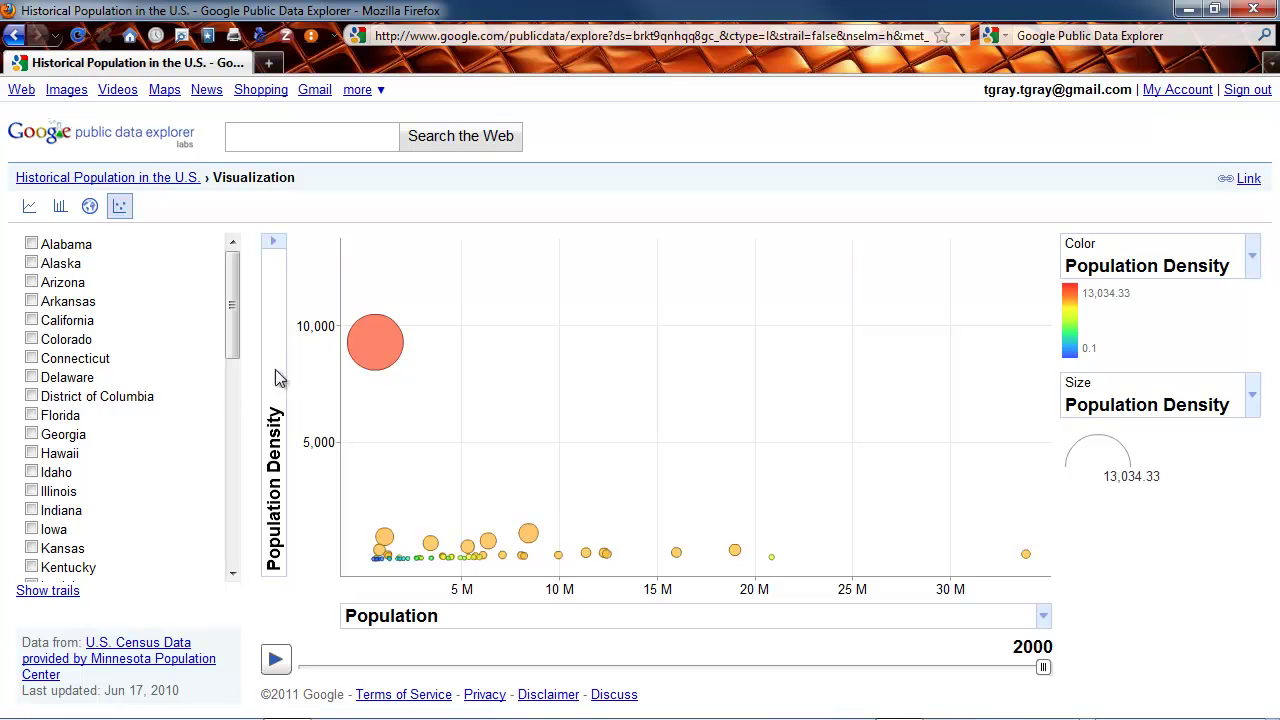
pyautogui.click(380, 350)
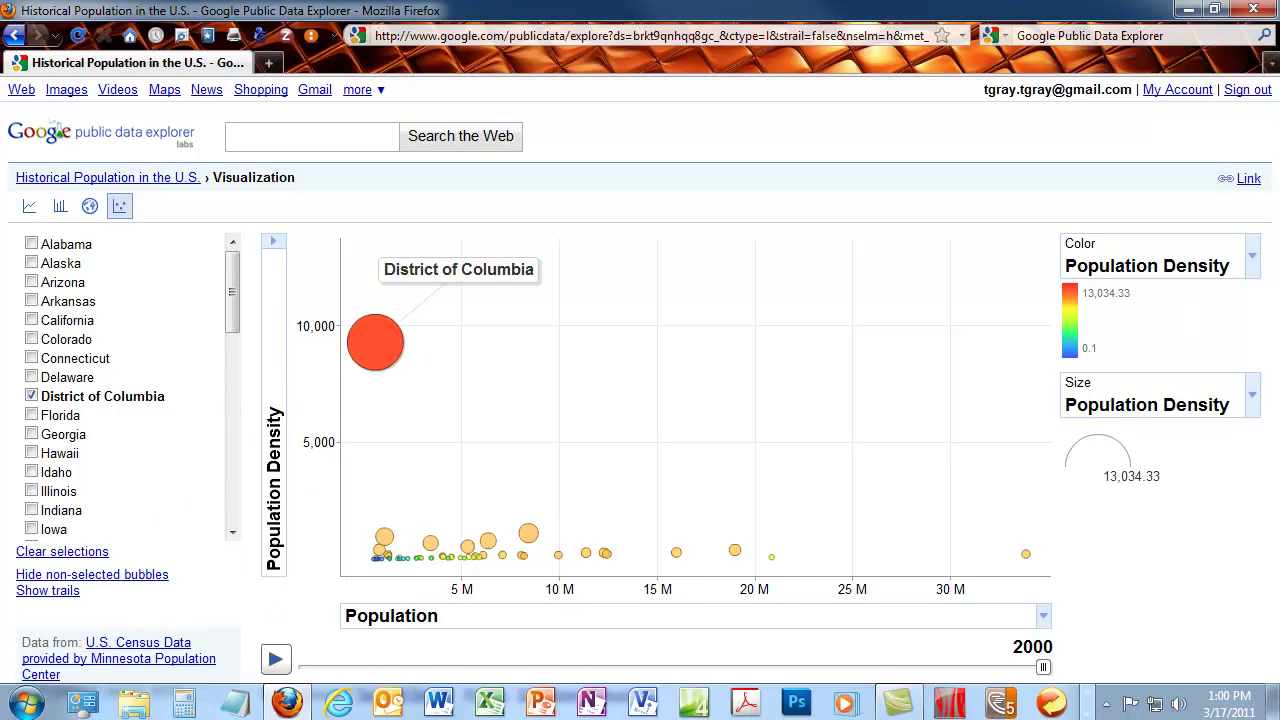
pyautogui.click(275, 662)
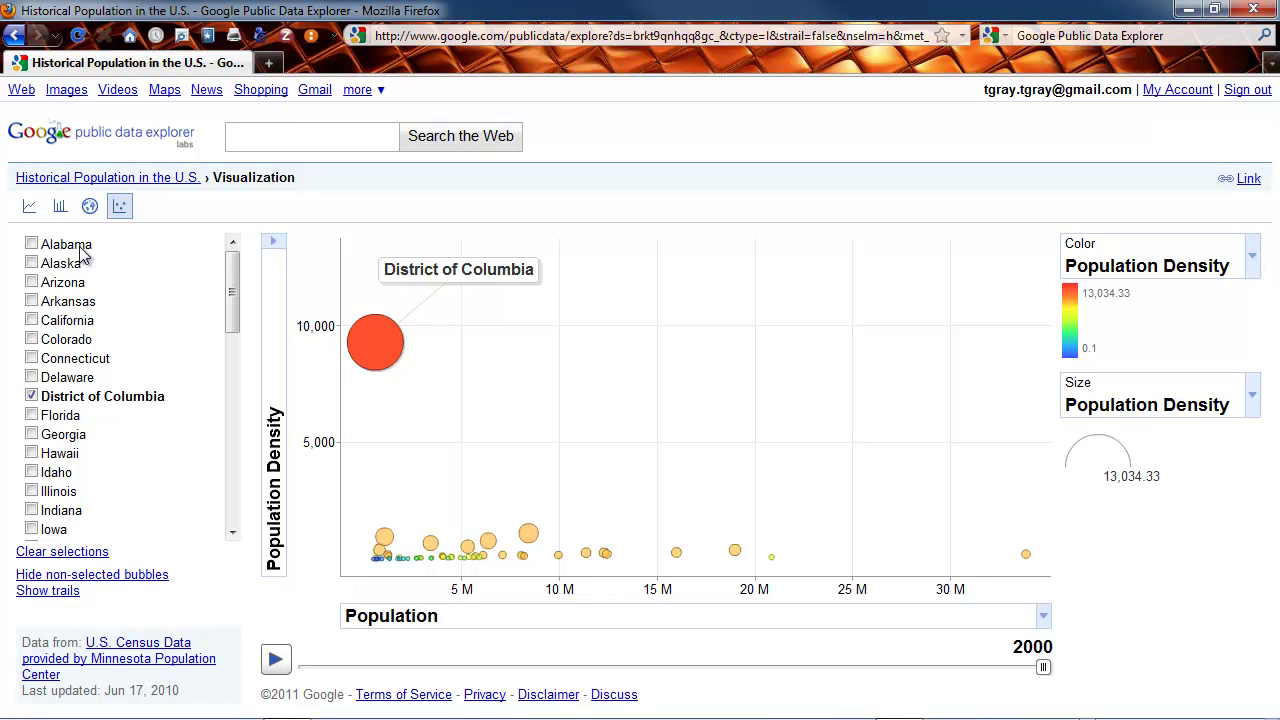
# Switch to a line chart of District of Columbia's population density, 1900–2000
pyautogui.click(24, 207)
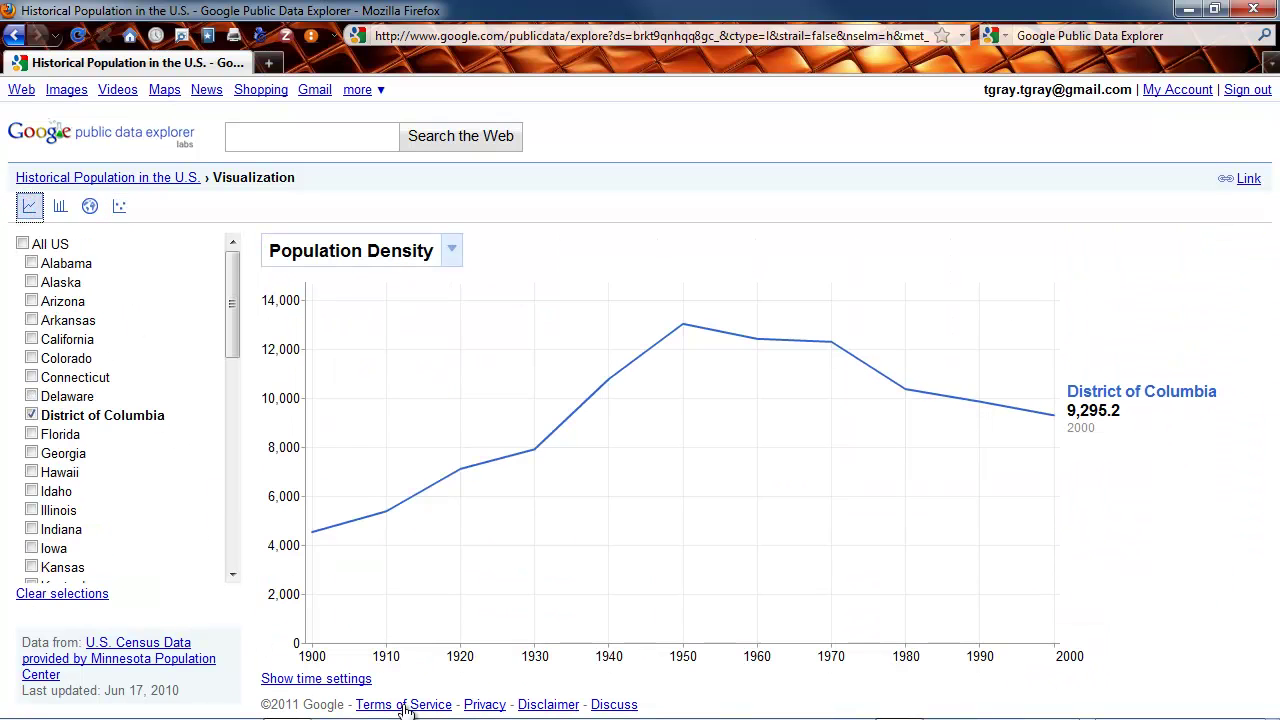